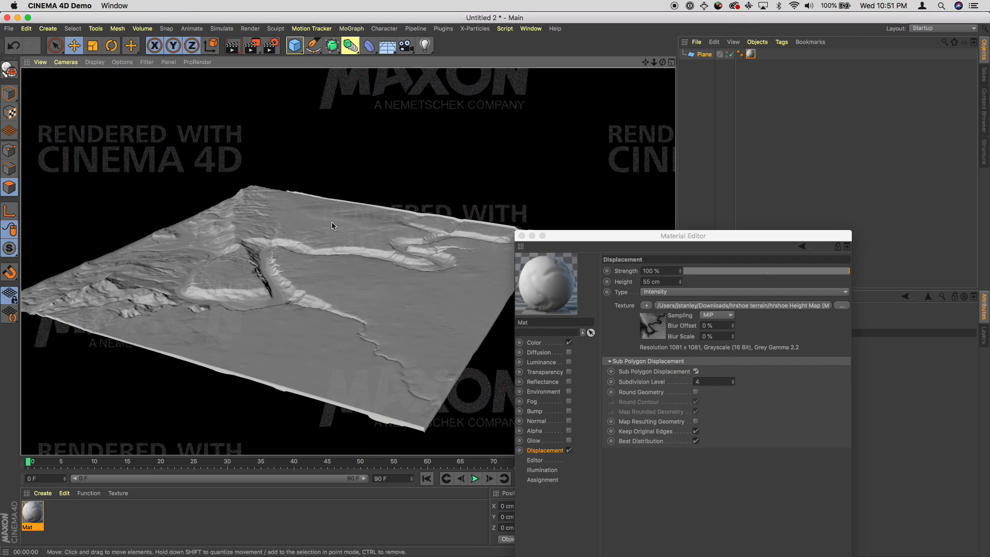
- Compare the Horseshoe Bend satellite view in Google Maps with the selected terrain.party area, and return to Cinema 4D
key(super+Tab)
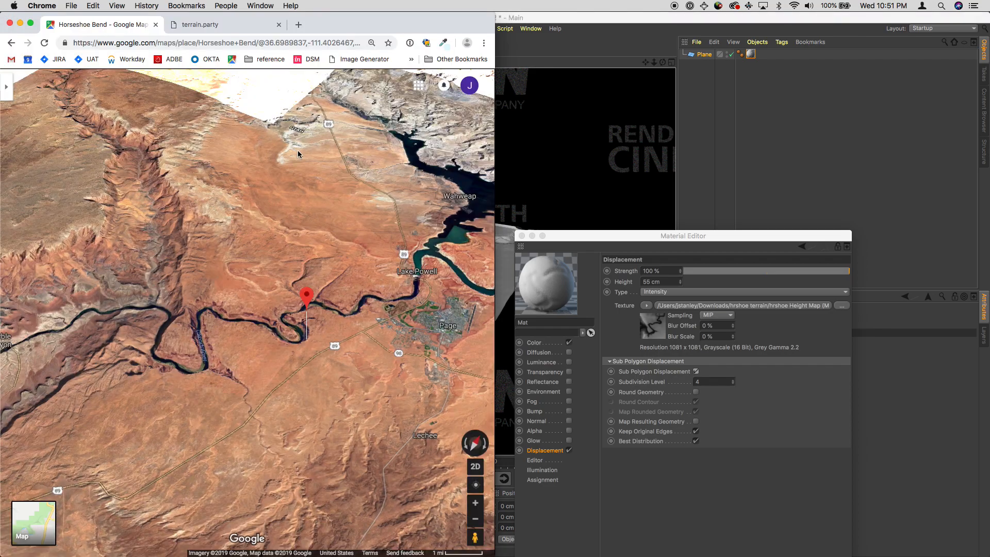
click(202, 26)
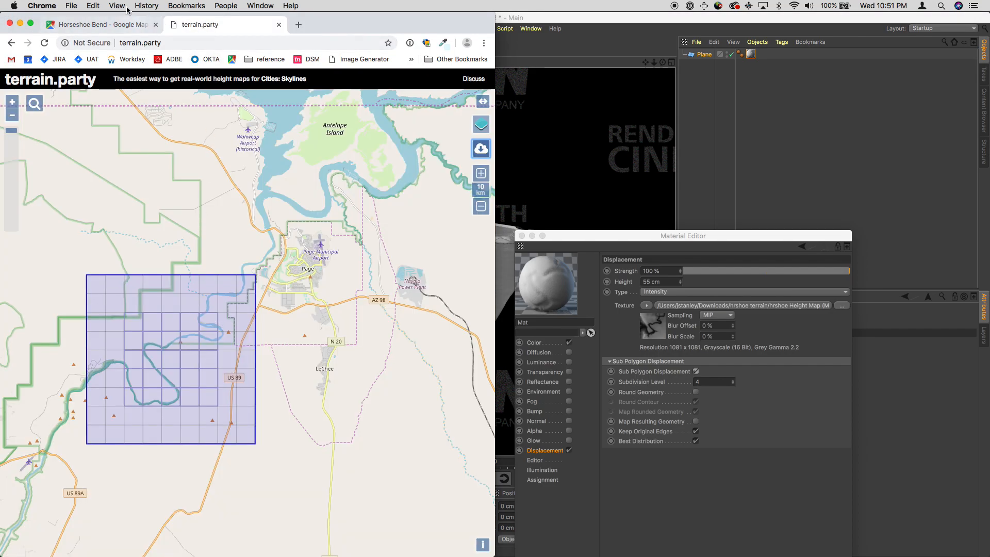
click(123, 24)
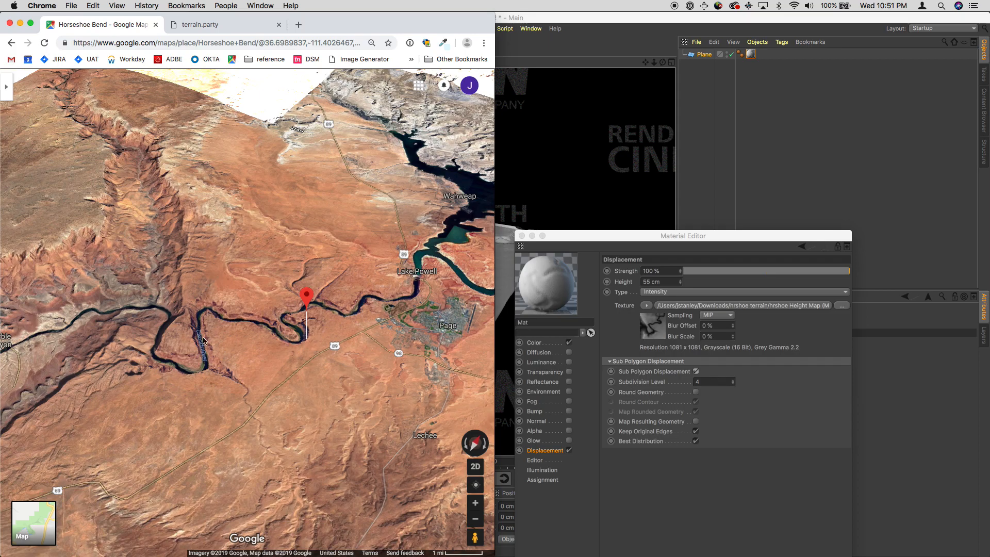
click(591, 36)
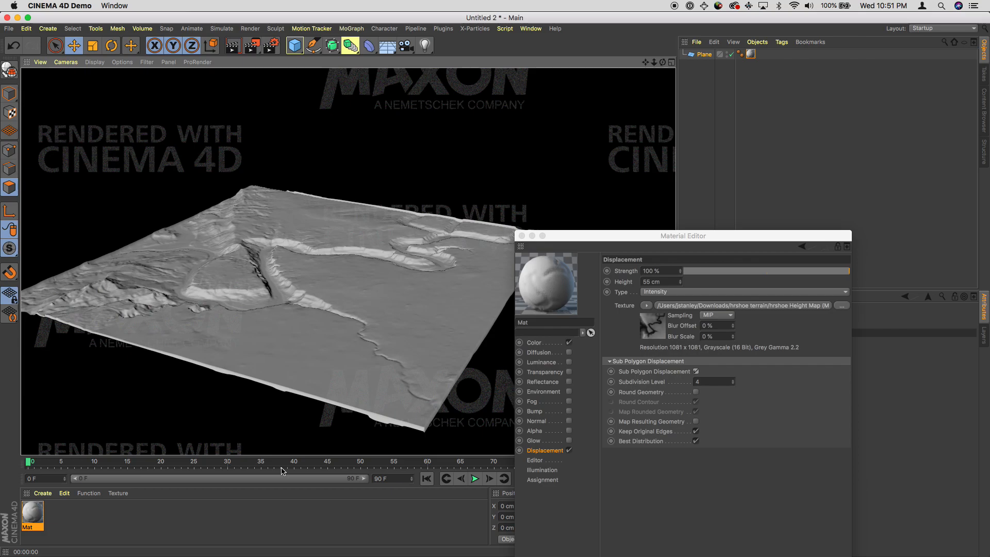
- Switch to Photoshop and close "horseshoe Height Map (Merged).png" without saving its changes
mouse_move(200, 555)
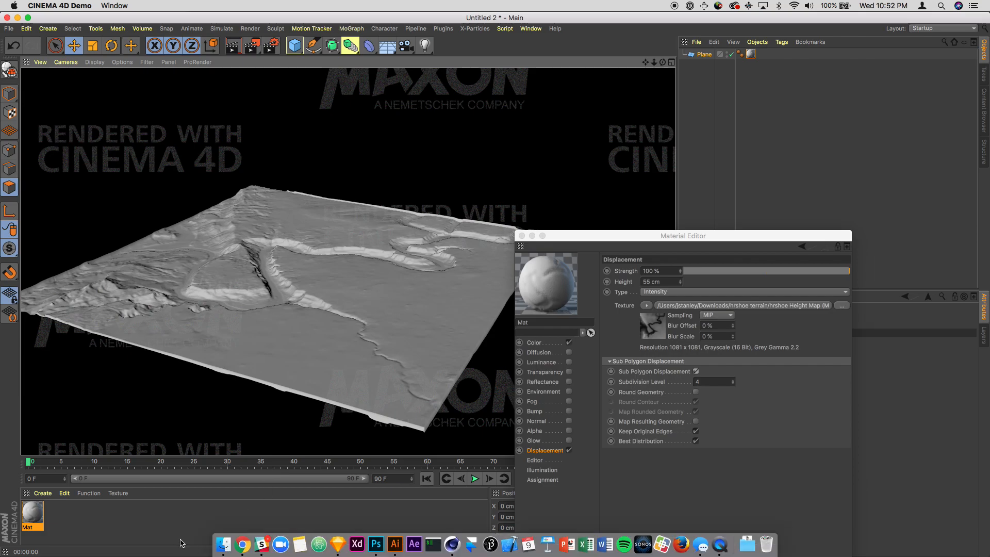
click(376, 545)
key(super+w)
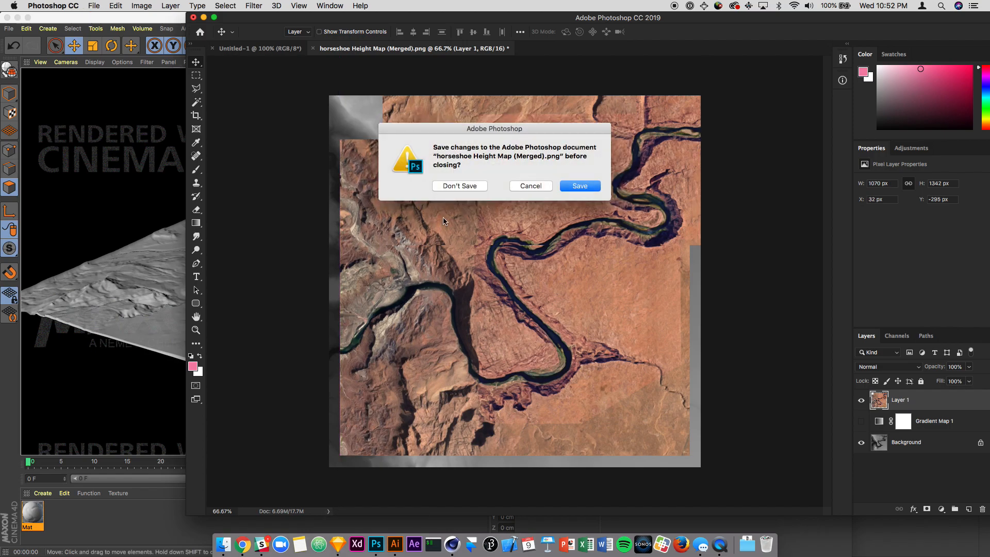
click(451, 188)
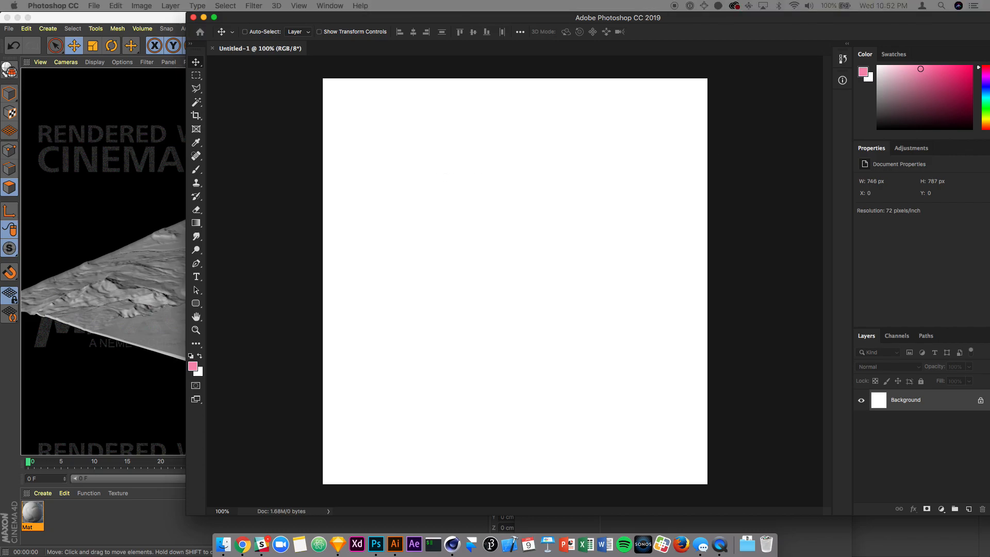
- Open "hrshoe Height Map (Merged).png" from the hrshoe terrain folder in Downloads
click(245, 31)
key(super+o)
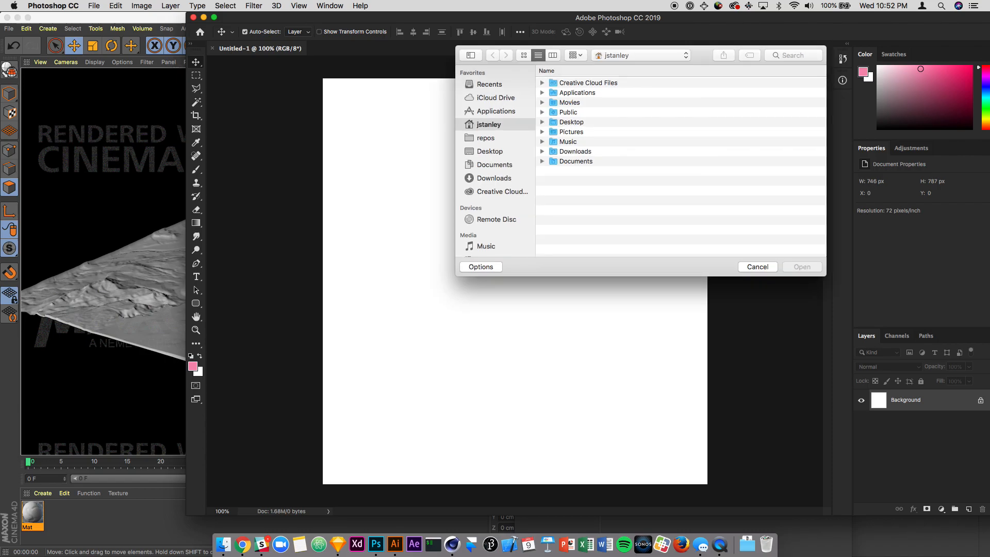
click(479, 179)
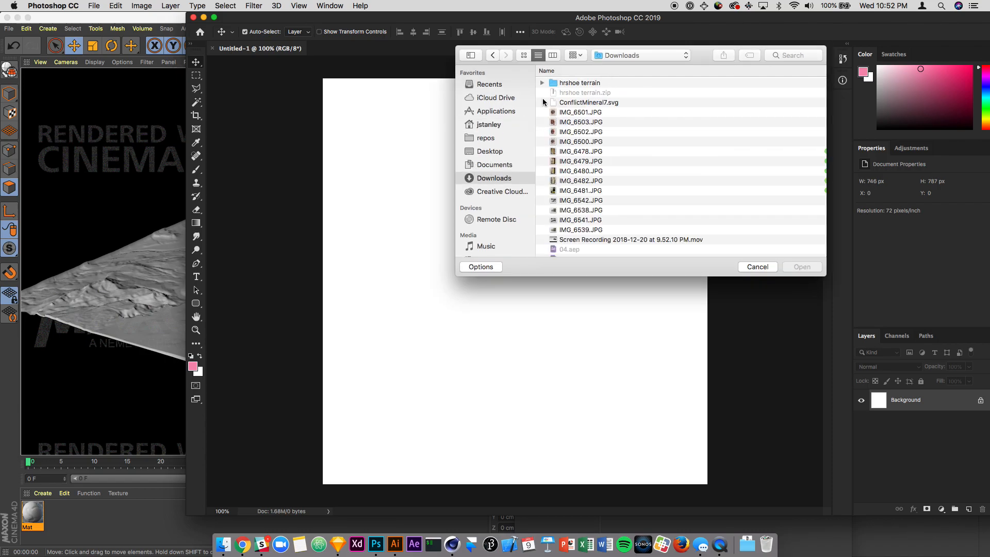
click(576, 83)
double_click(576, 84)
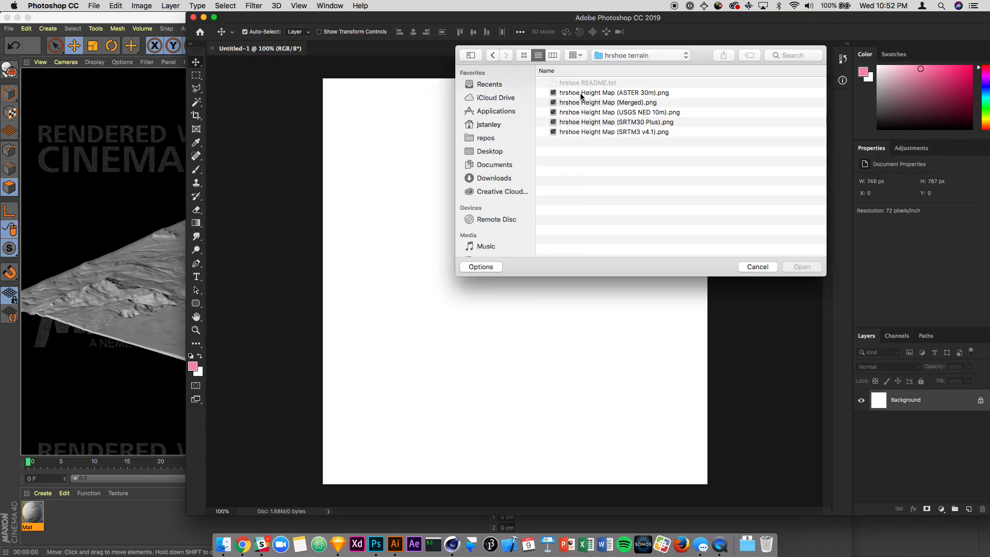
double_click(583, 103)
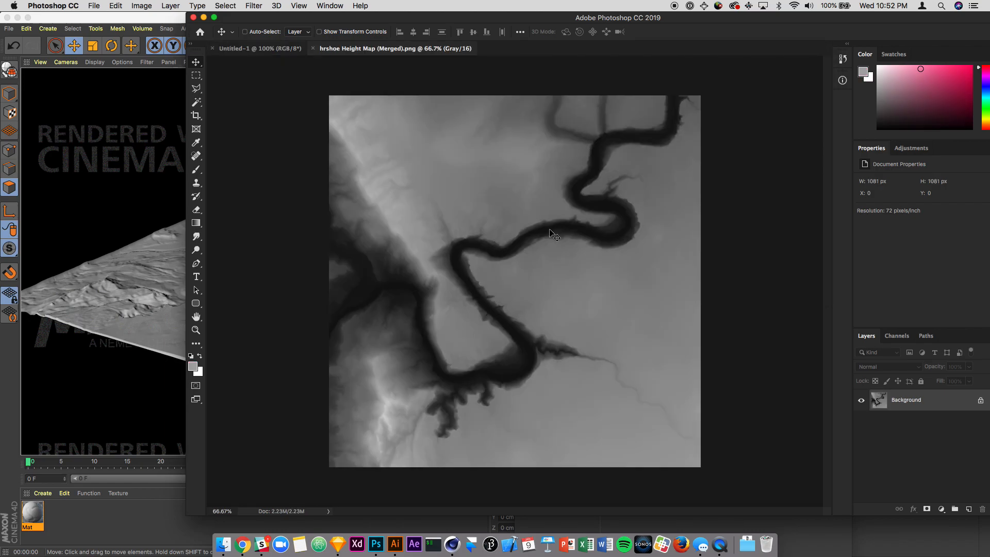
- Add a Gradient Map adjustment layer above the height map background
double_click(496, 19)
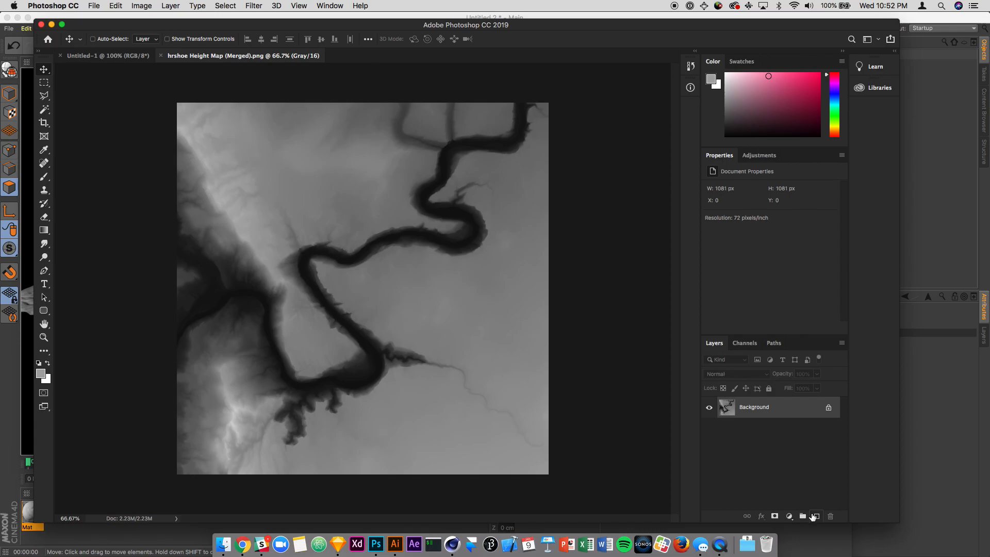
click(790, 516)
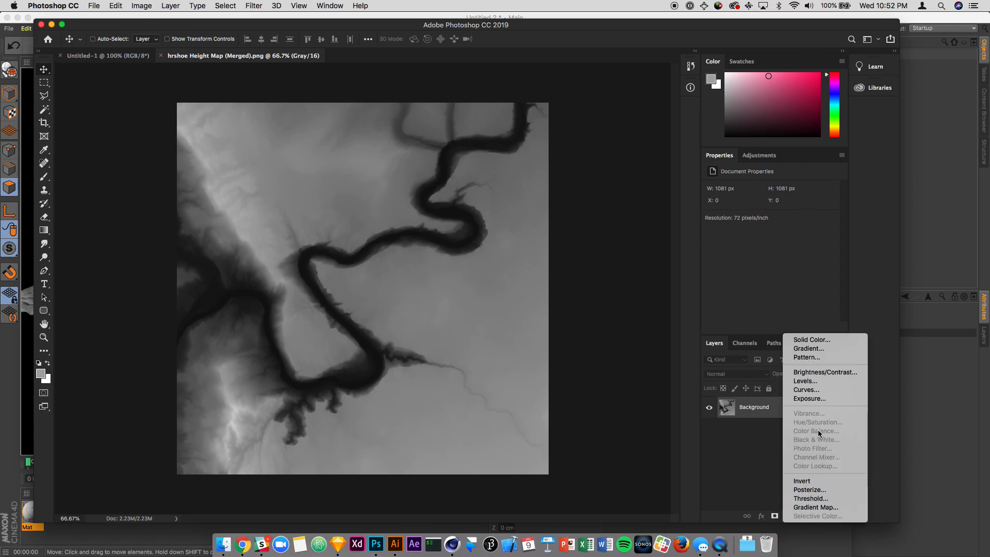
click(817, 508)
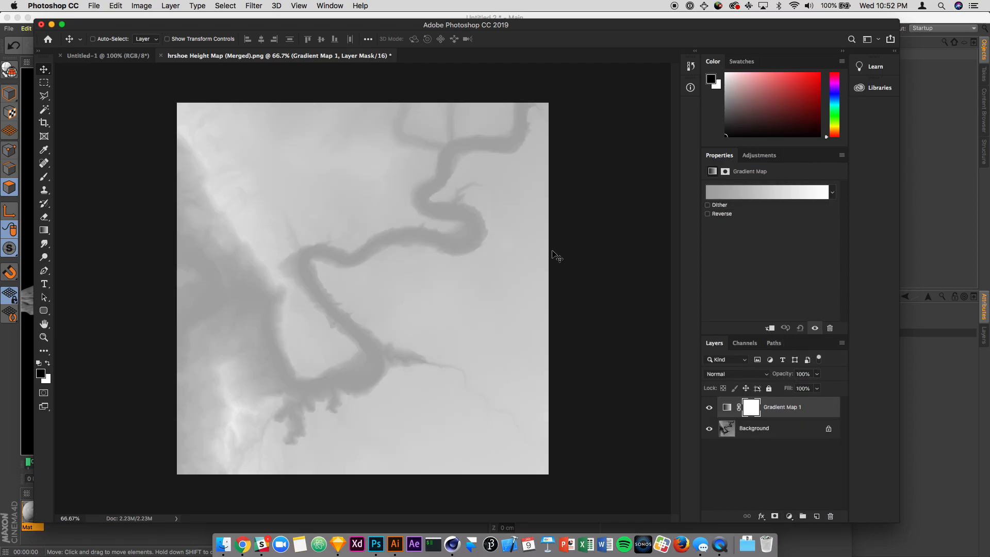
- Convert the document to RGB Color mode without flattening the layers
click(142, 5)
mouse_move(237, 29)
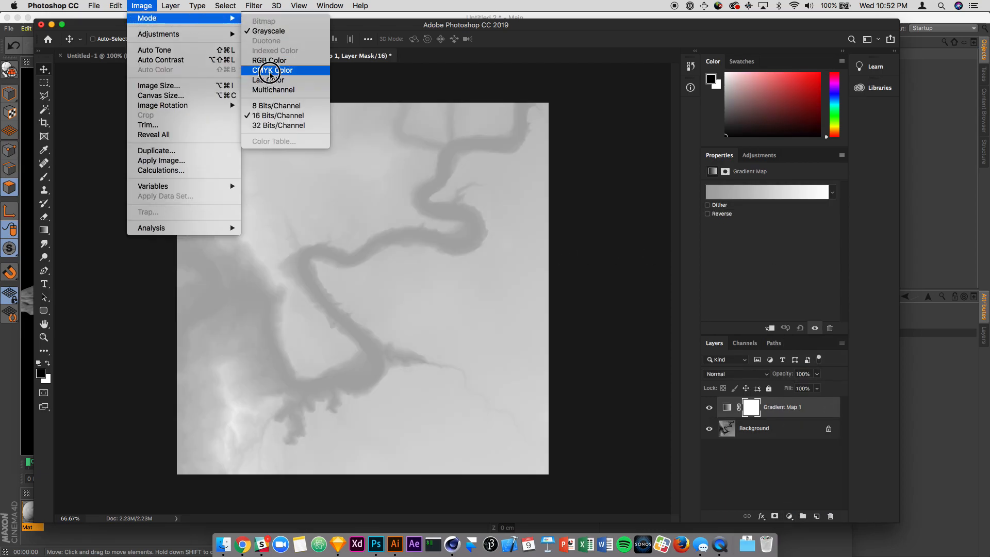
click(299, 60)
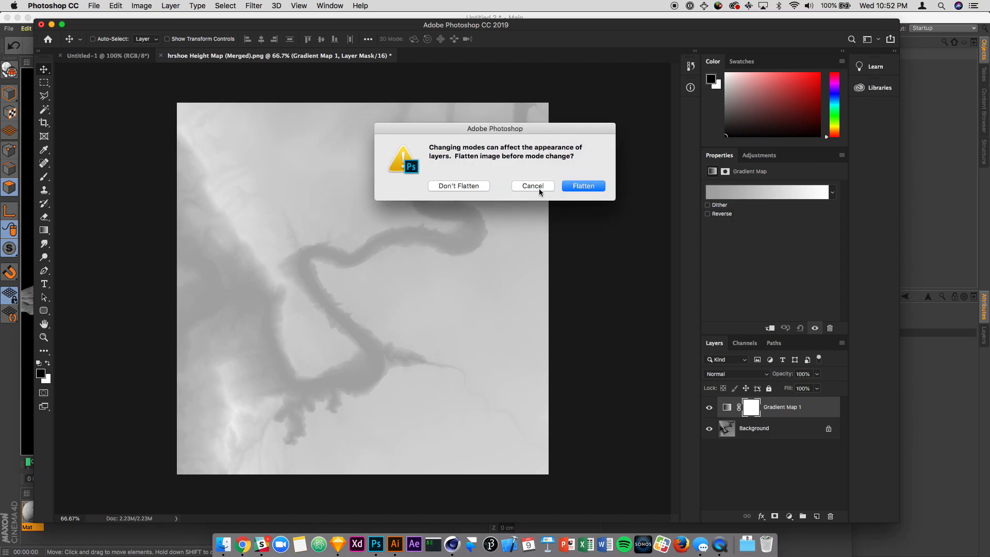
click(483, 189)
- Apply the pink-blue-white multi-stop preset to the gradient map and set its first color stop to dark red 6a082a
click(741, 195)
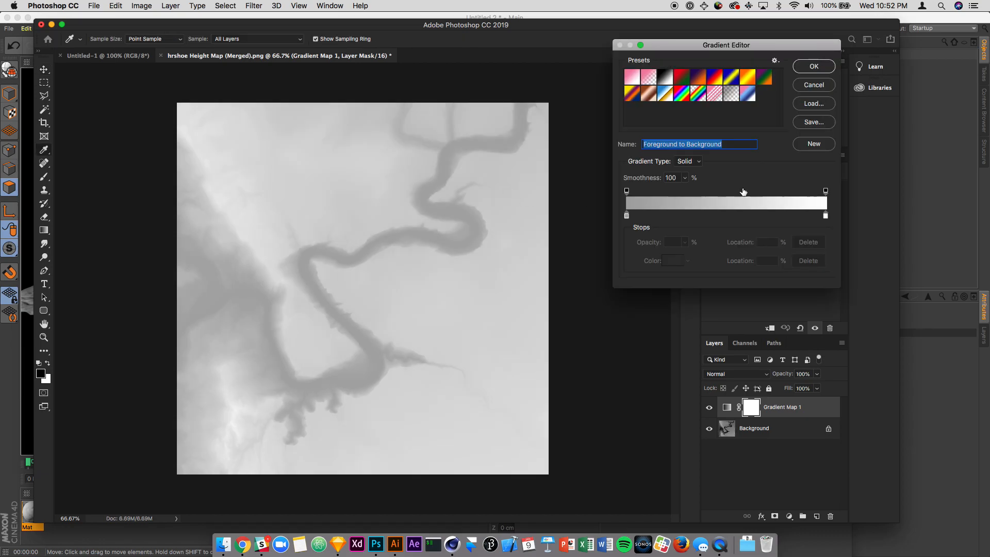
click(749, 96)
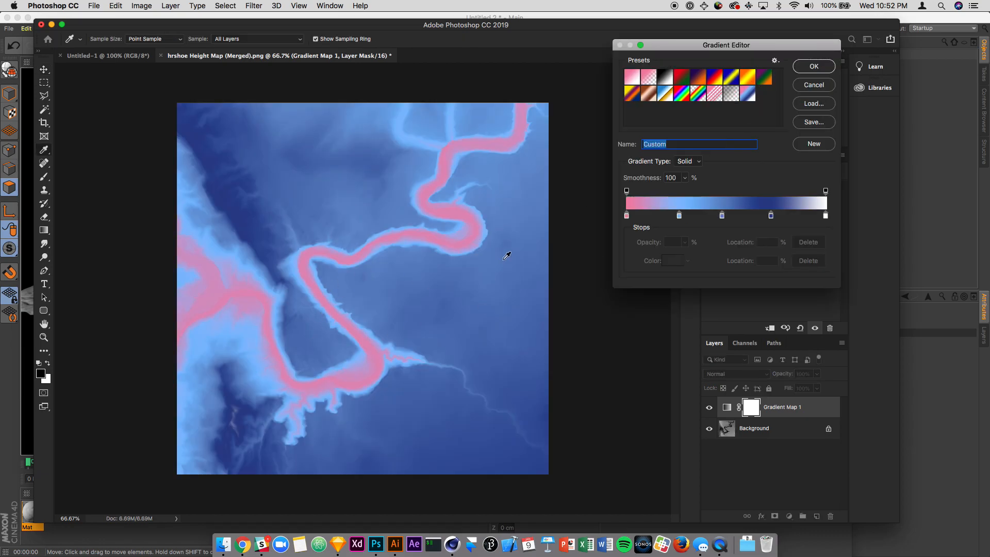
double_click(627, 215)
mouse_move(122, 207)
mouse_down()
mouse_move(116, 201)
mouse_move(127, 206)
mouse_up()
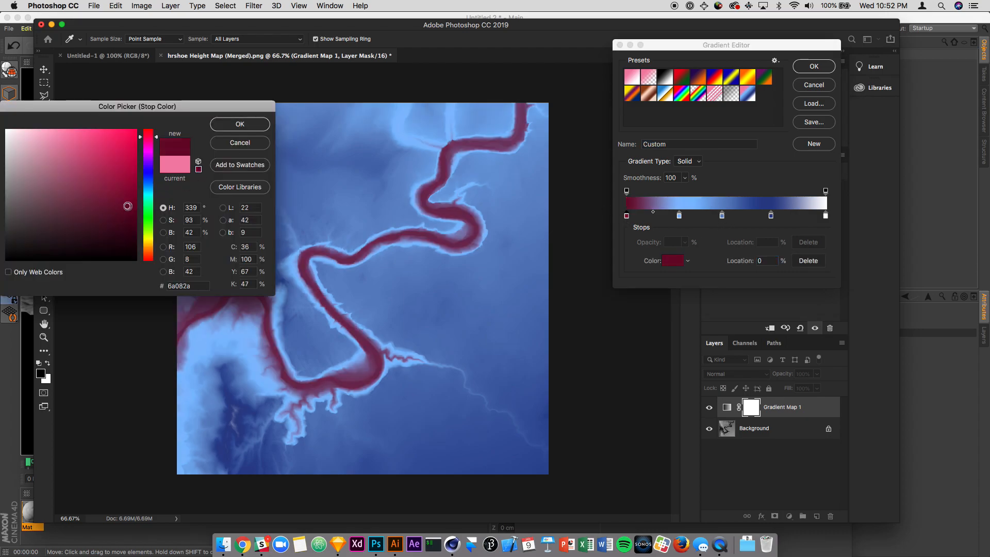
click(235, 123)
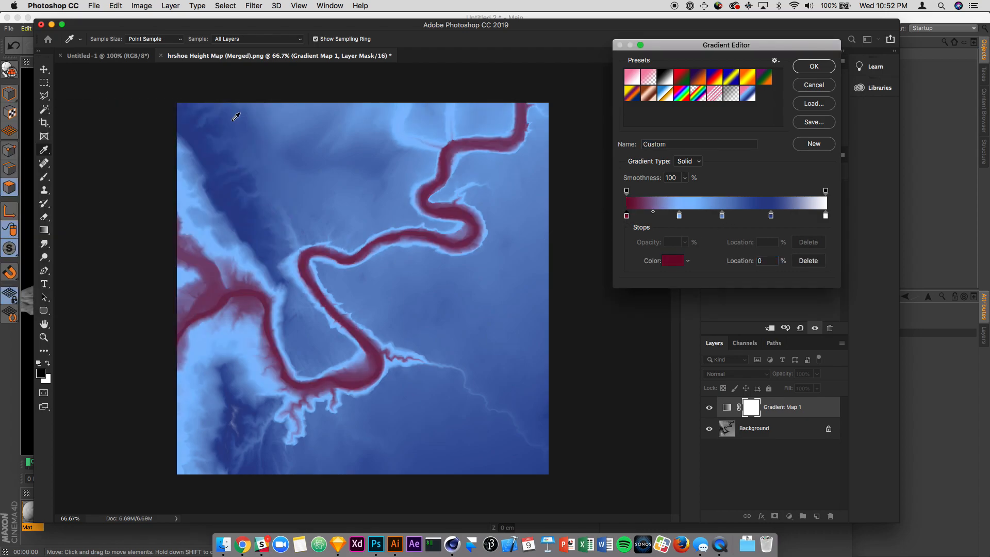
- Set the gradient's second color stop, at 26%, to purple b314c6
double_click(679, 215)
click(145, 153)
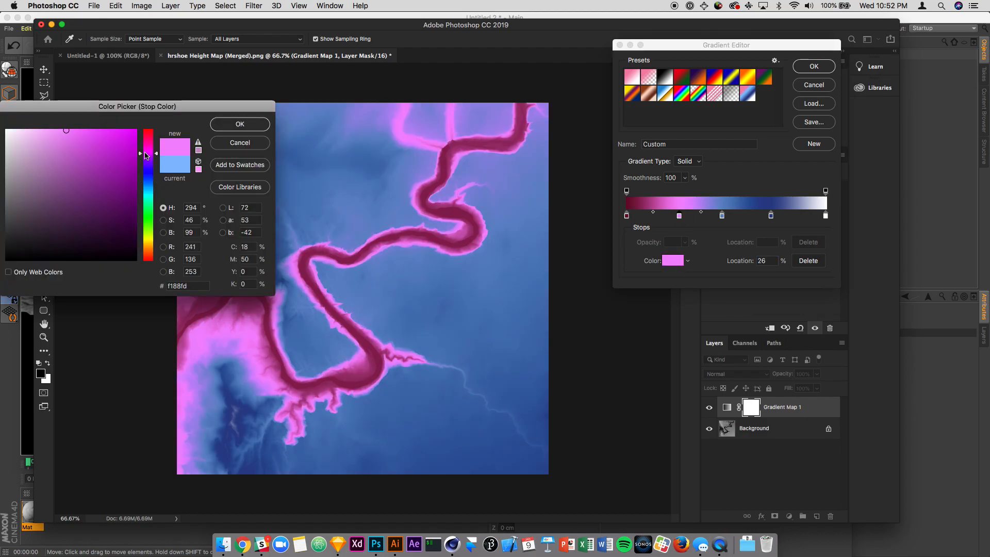
click(122, 158)
click(111, 148)
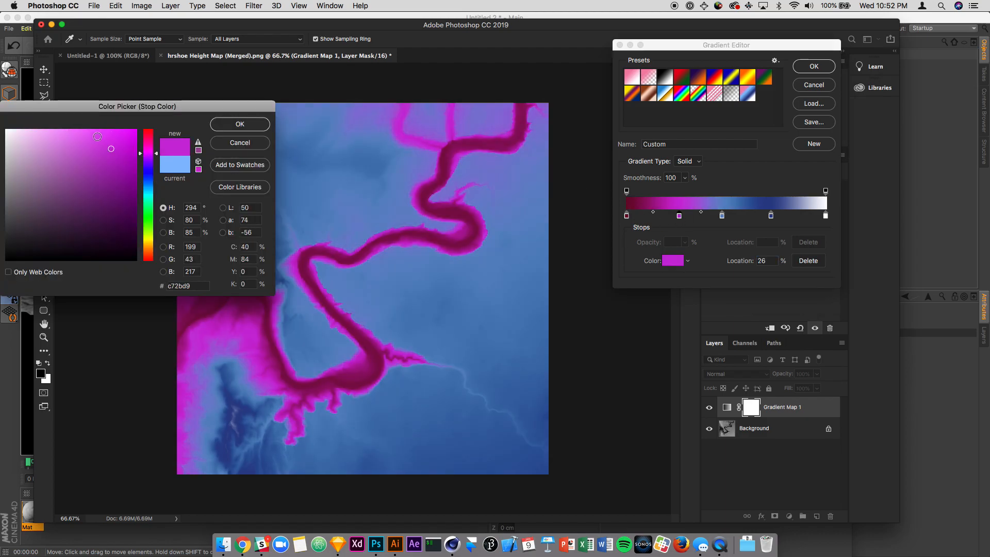
click(94, 132)
click(124, 158)
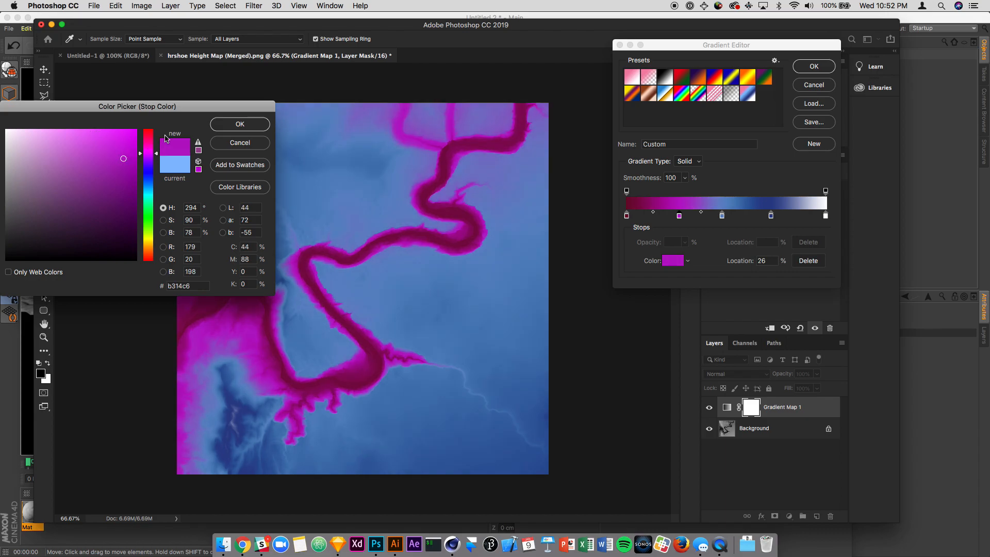
click(232, 130)
- Set the gradient's middle color stop, at 48%, to pink c763a5
double_click(722, 216)
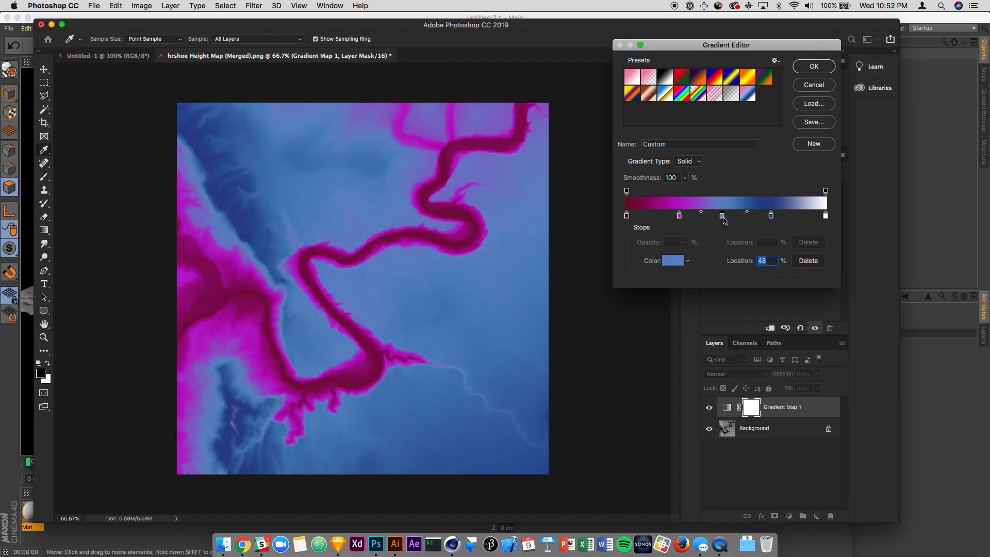
drag(148, 160, 148, 143)
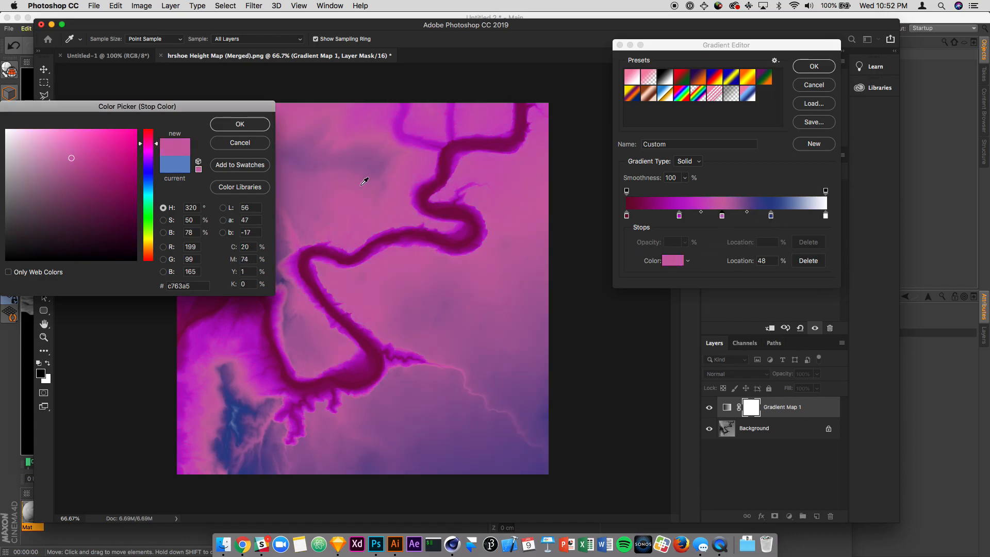
click(230, 125)
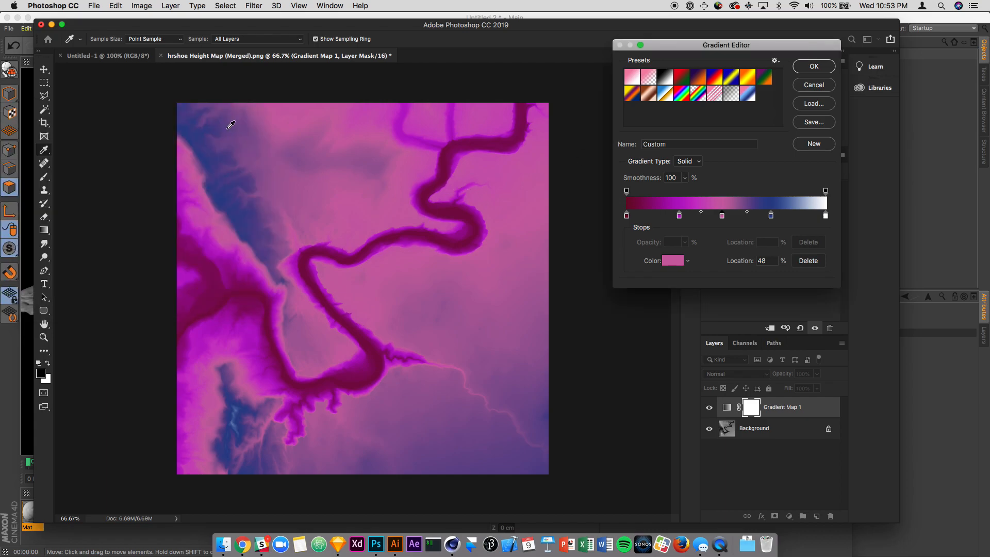
- Set the gradient's dark blue color stop, at 72%, to orange ec871a
double_click(771, 216)
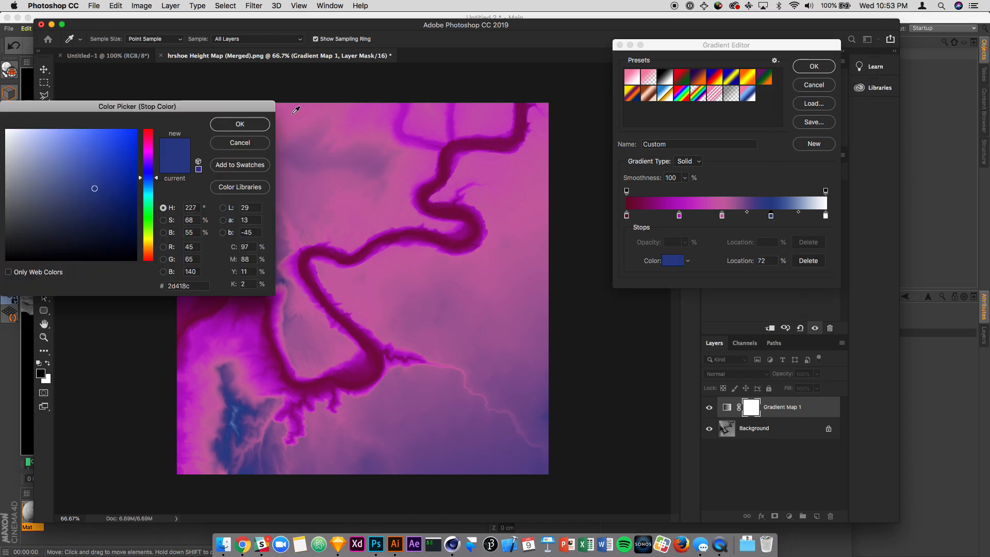
drag(153, 222, 150, 250)
click(122, 138)
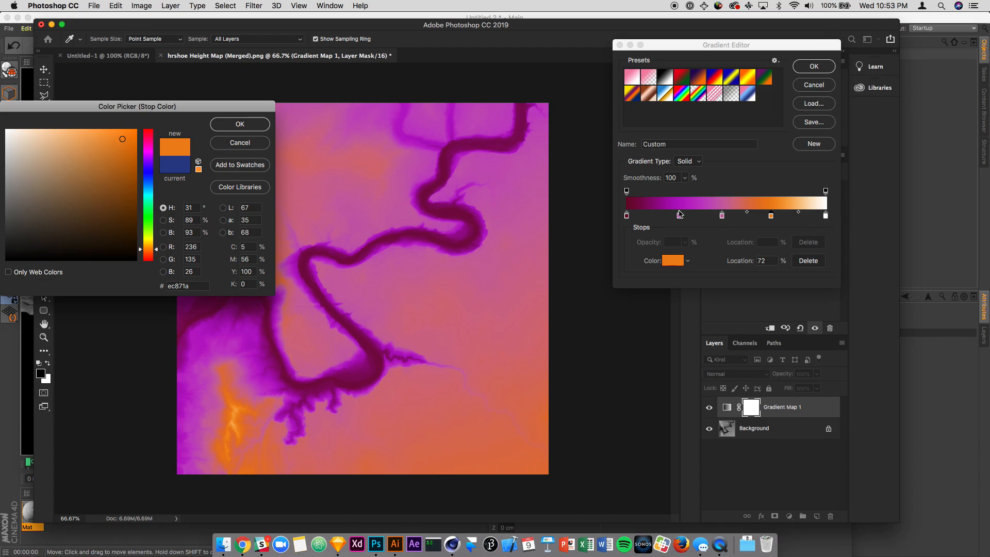
click(258, 125)
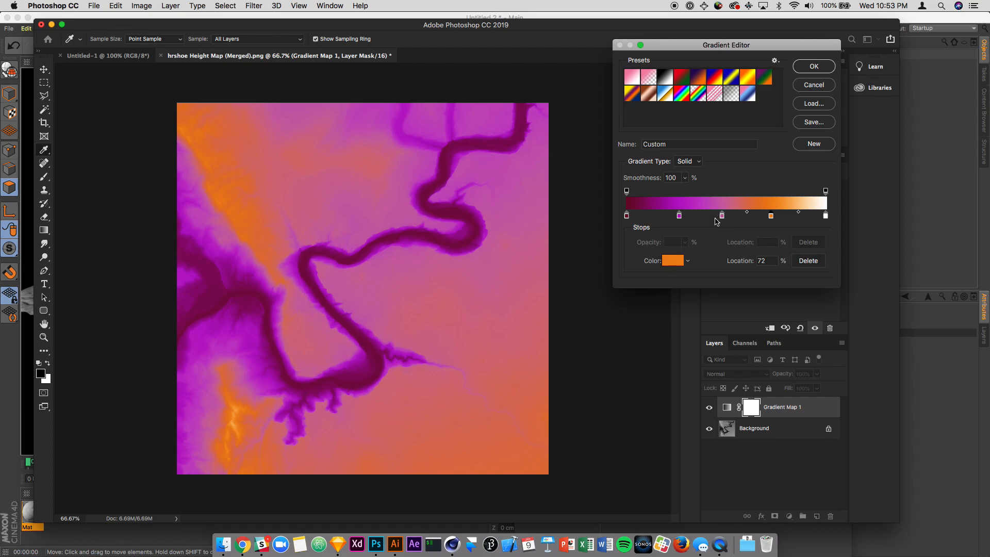
- Move the pink stop toward orange, the purple stop to 37% and the white stop close to orange, and accept the gradient
drag(723, 216, 749, 215)
click(679, 216)
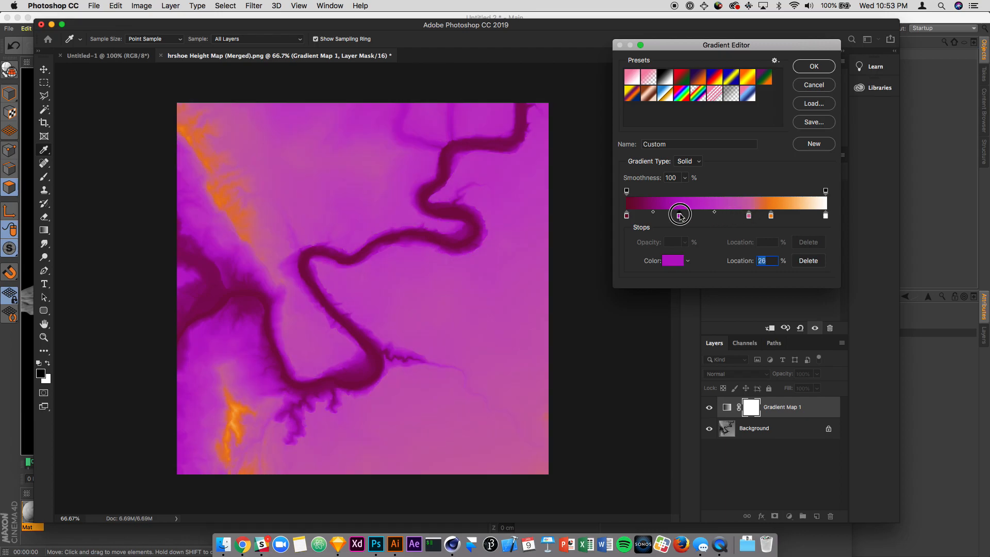
drag(679, 216, 710, 217)
click(771, 217)
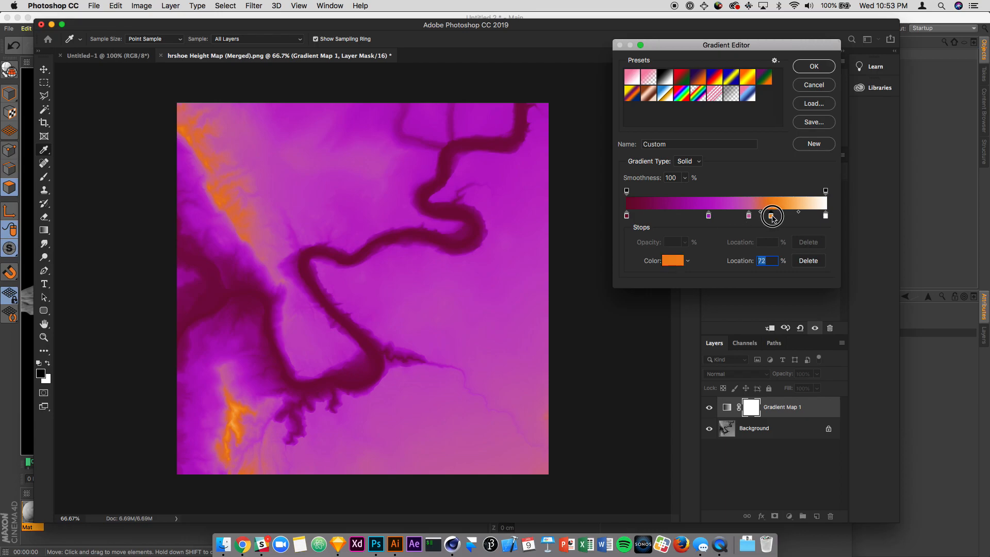
drag(825, 217, 702, 218)
click(709, 215)
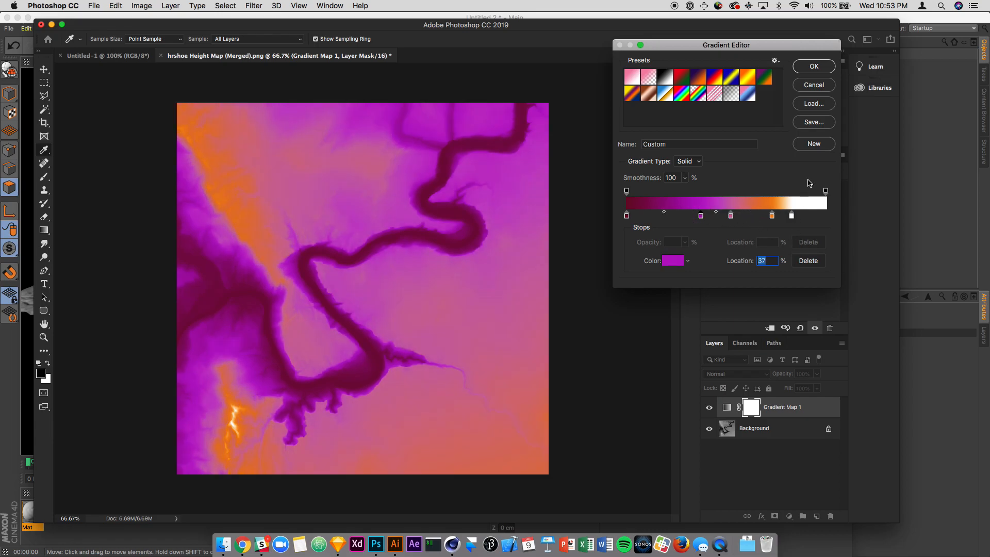
click(808, 65)
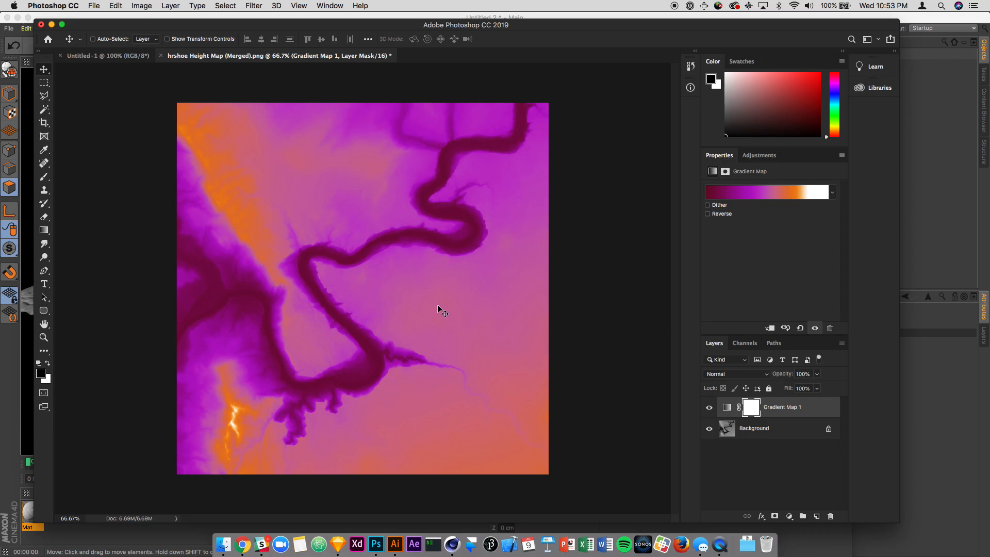
- Export the colored map as a JPG into the hrshoe terrain folder, replacing the end of the file name with "color"
key(super+shift+s)
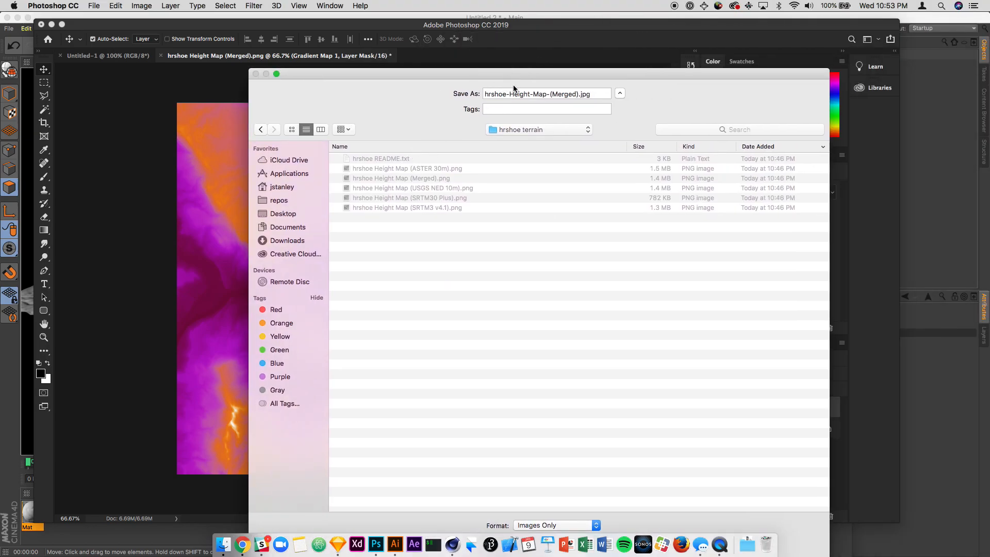
drag(509, 95, 593, 94)
text(color)
key(Return)
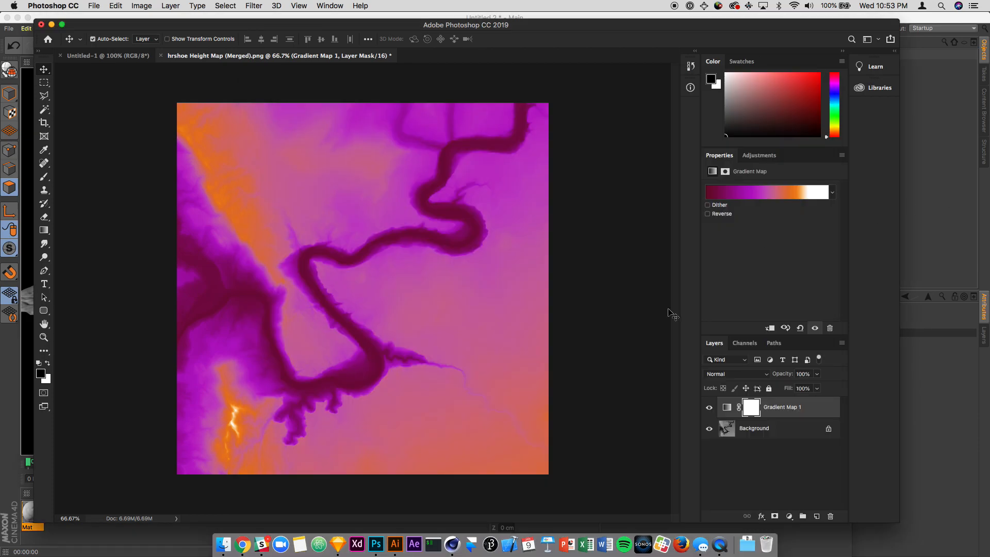
- Switch to Cinema 4D, load the hrshoe-color image as the material's Color texture without copying it to the project, and render the view
key(super+Tab)
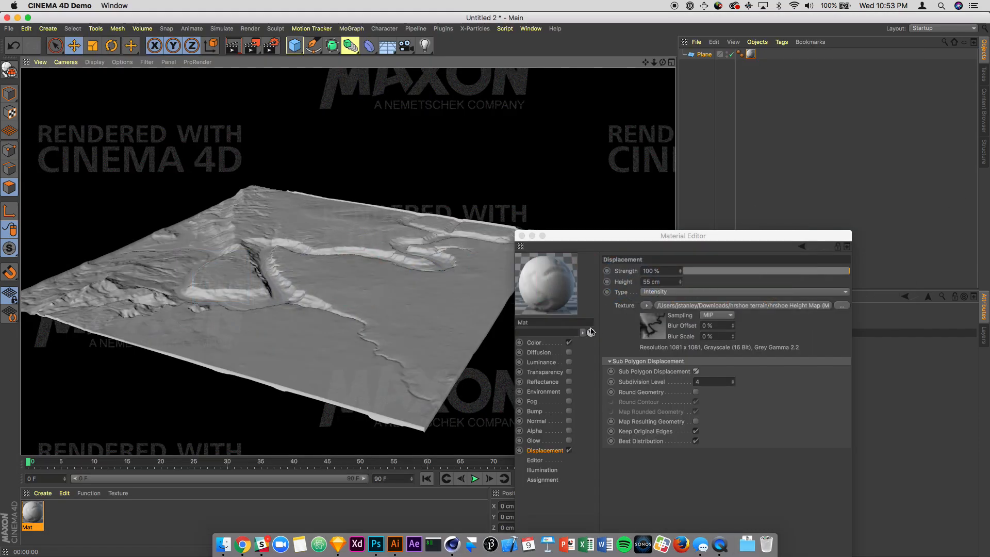
click(535, 343)
click(689, 344)
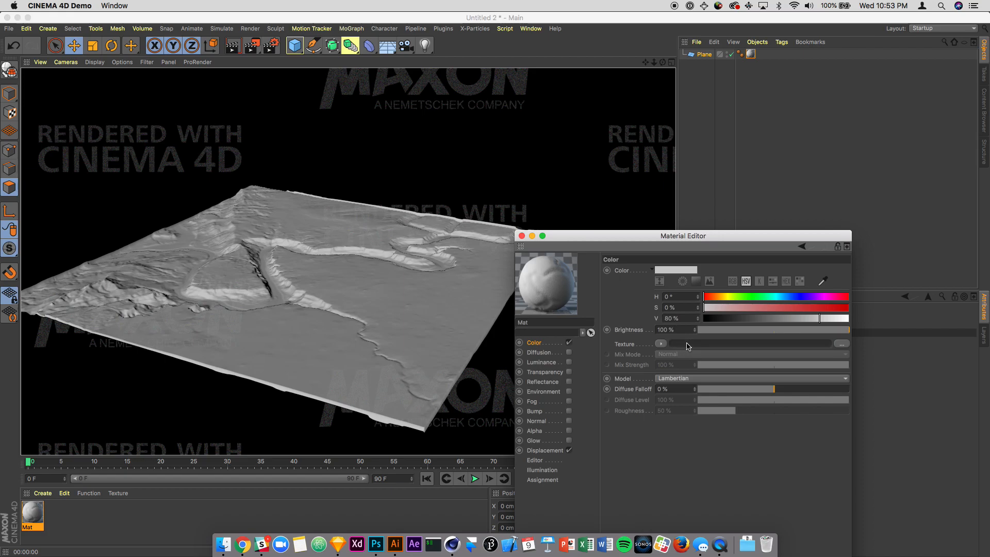
double_click(447, 121)
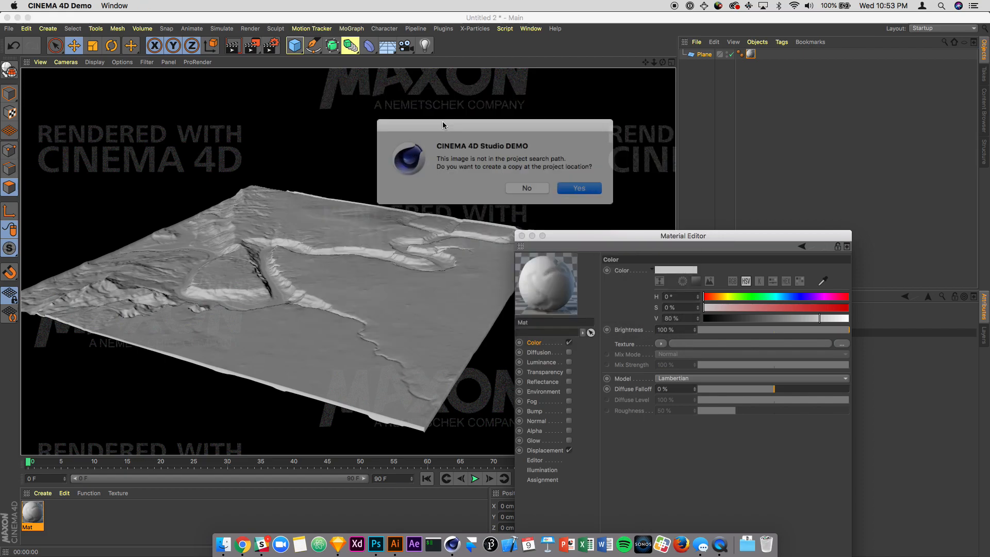
click(533, 184)
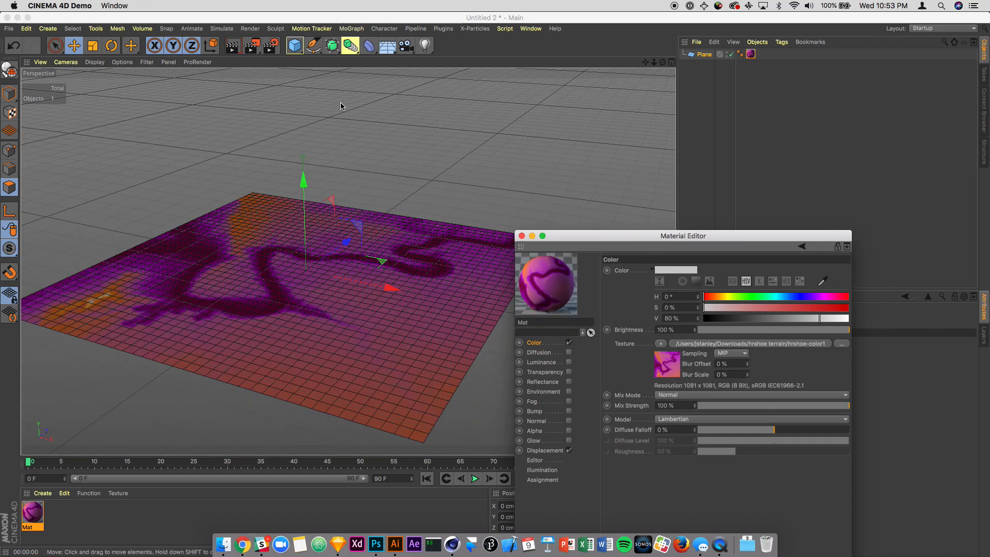
click(232, 46)
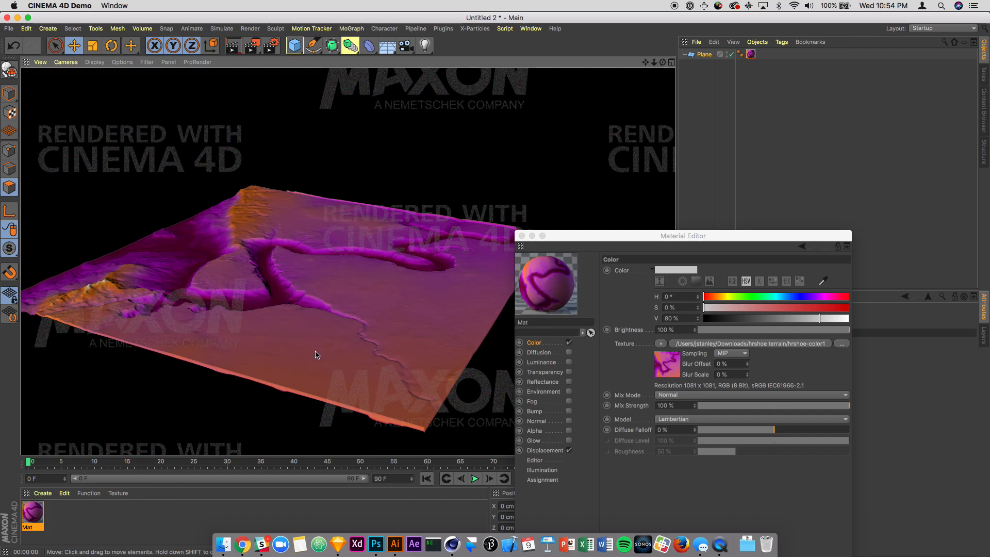
- Set the material's displacement height to 95 cm and render the view
click(546, 450)
drag(647, 282, 634, 283)
text(95)
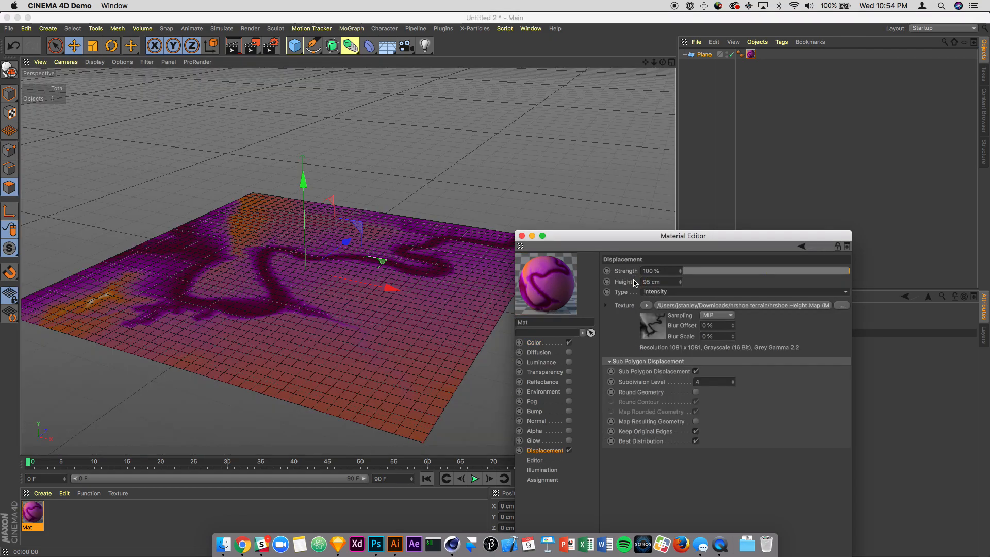
click(233, 46)
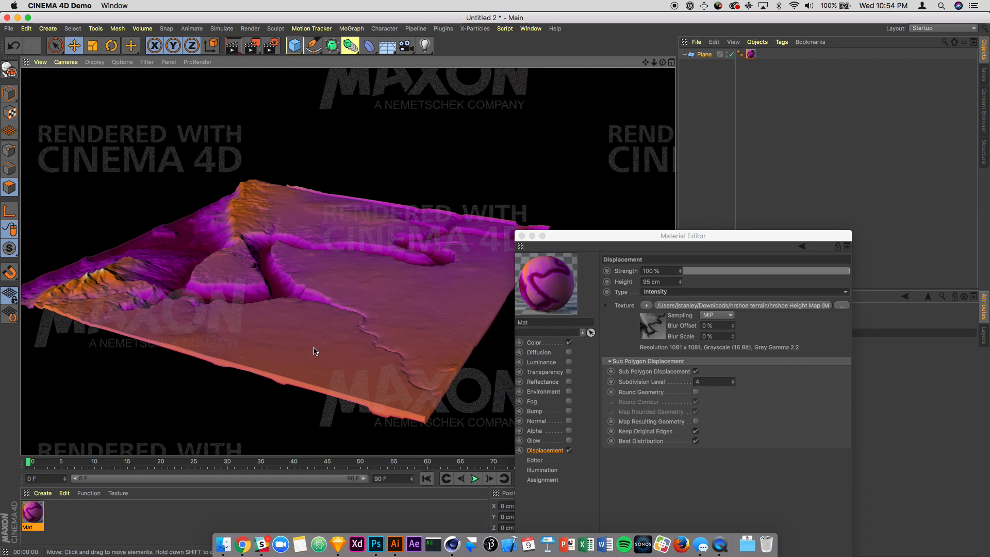
- Switch to Google Maps in Chrome and change Horseshoe Bend to the terrain map, then back to a straight-down satellite view
key(super+Tab)
key(super+Tab)
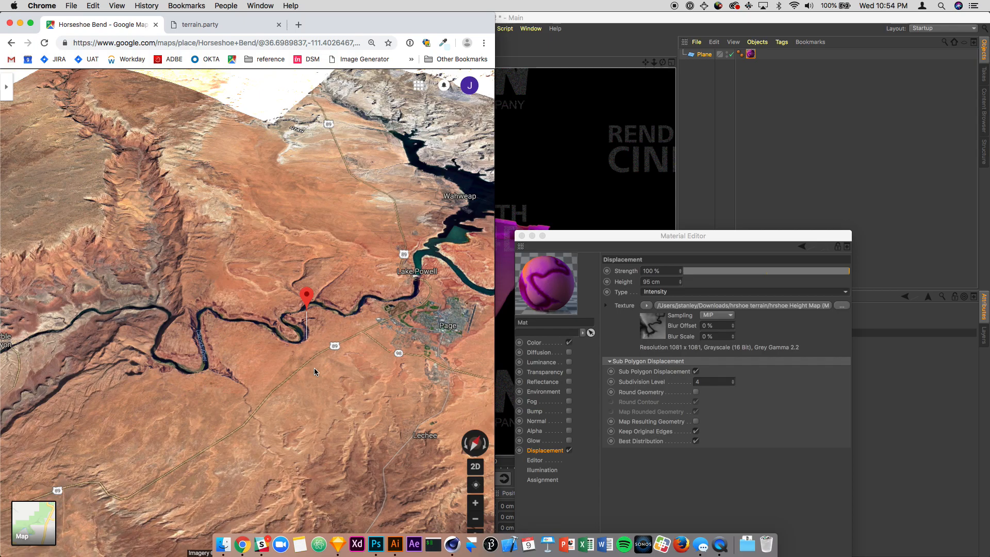
click(6, 86)
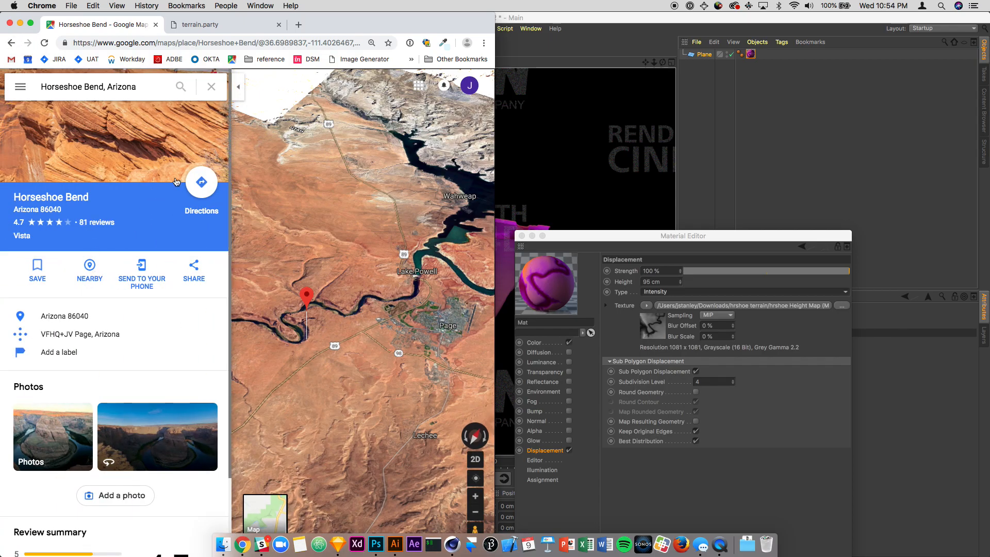
click(20, 86)
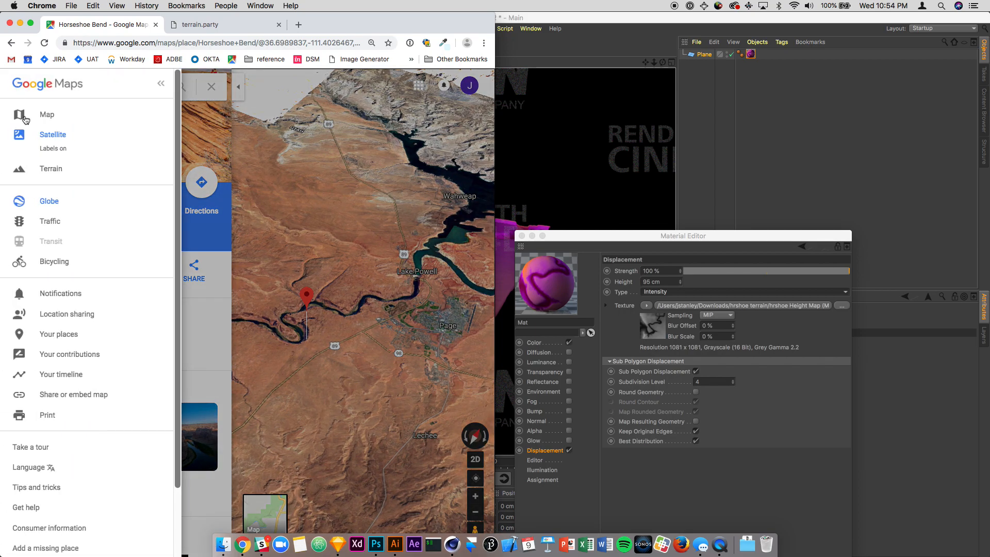
click(51, 170)
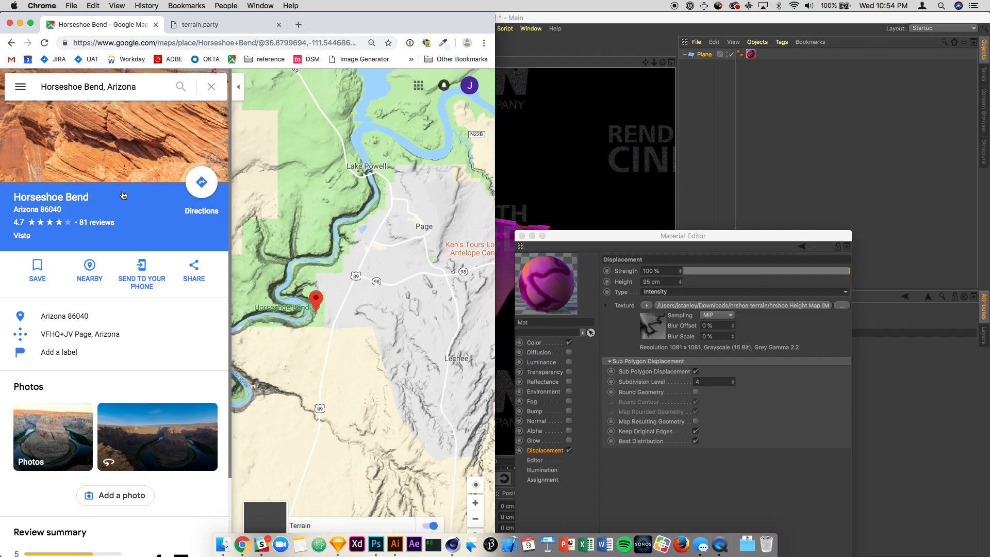
click(20, 86)
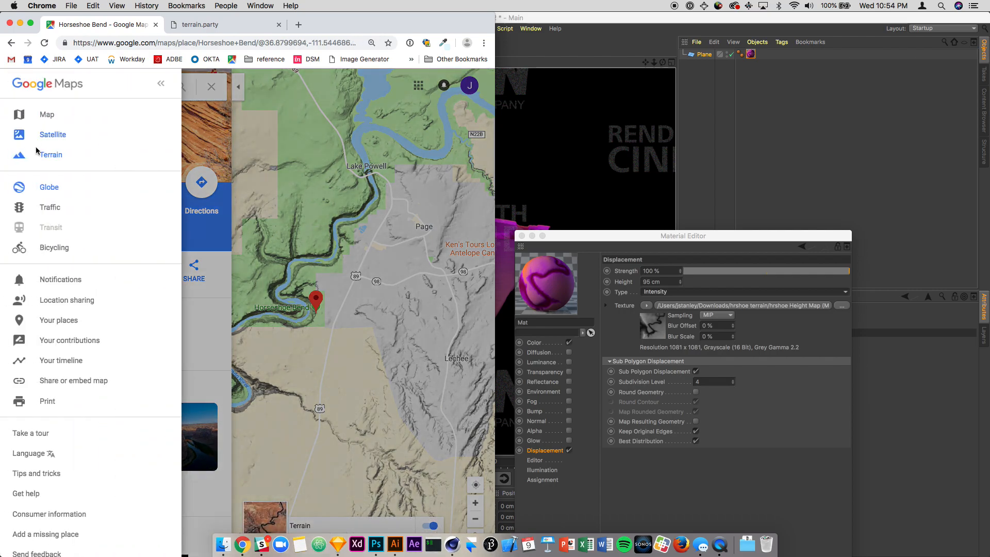
click(41, 134)
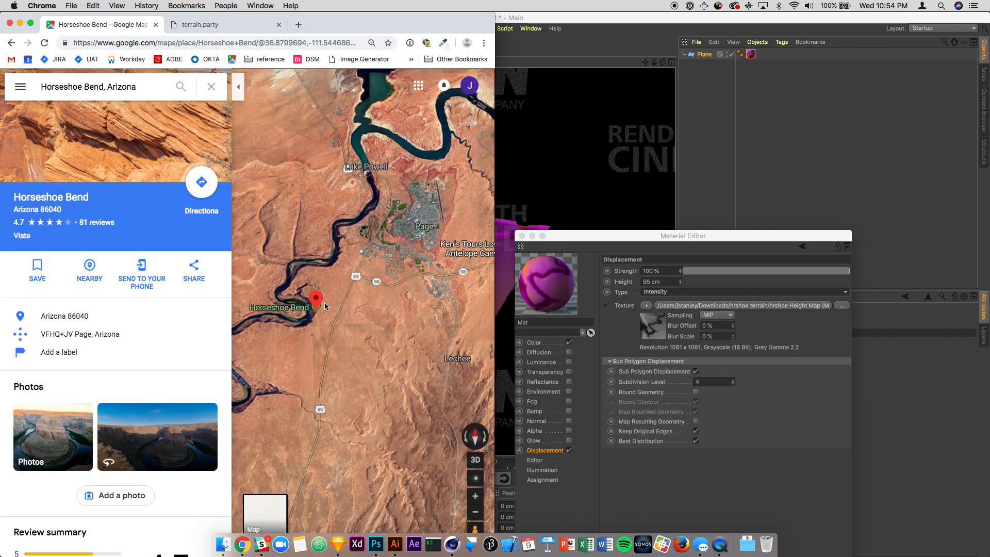
- Turn off the satellite map's labels and collapse the place details to leave the imagery clear
click(20, 89)
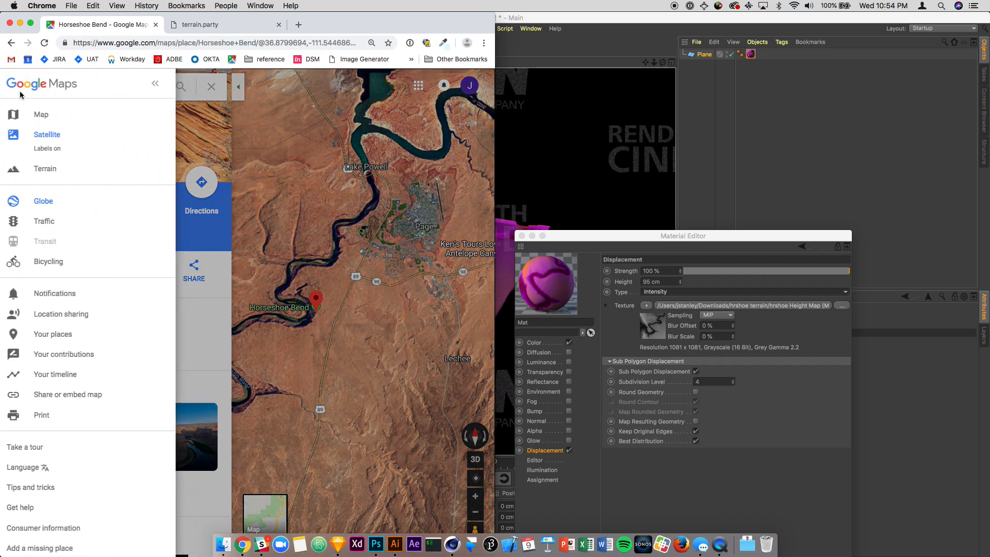
click(54, 150)
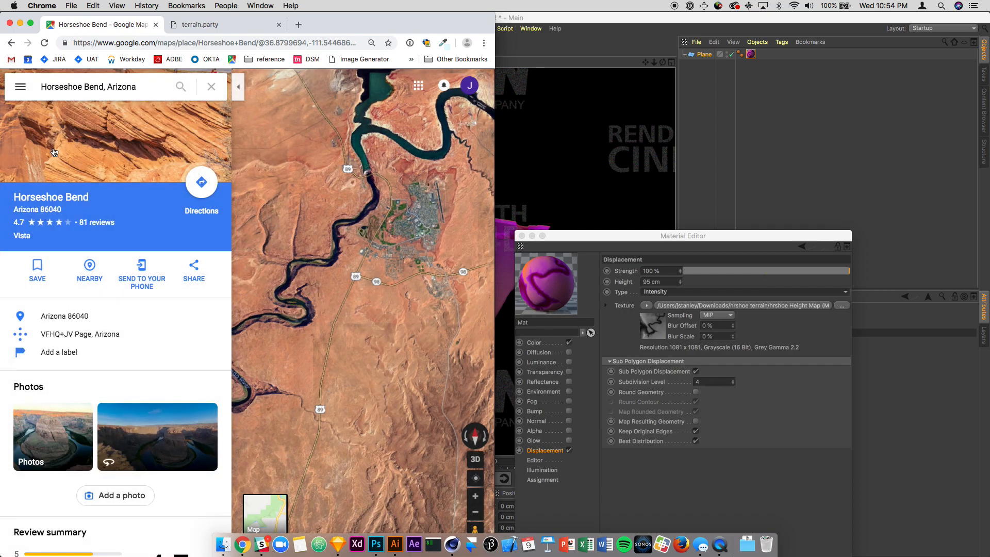
click(238, 86)
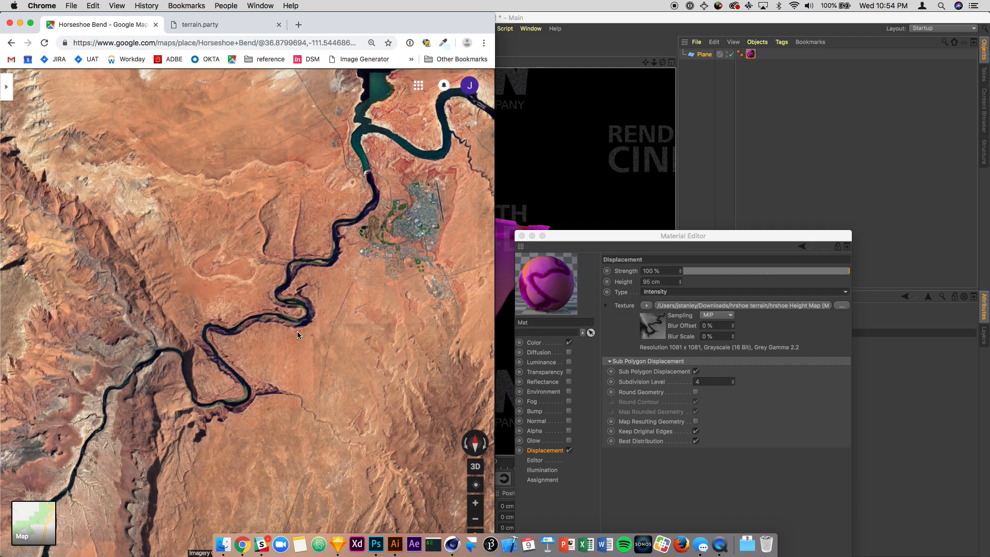
- Capture a screenshot of the satellite imagery around the Horseshoe Bend river canyon, matching the height map's area
scroll(284, 349, up, 2)
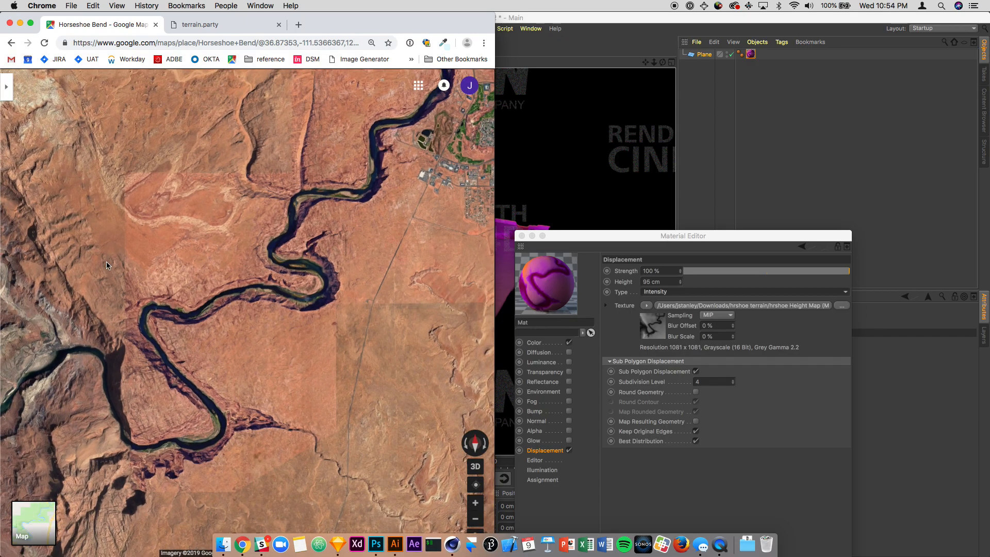
key(super+shift+4)
drag(49, 122, 387, 439)
drag(424, 481, 456, 495)
- Switch to Photoshop, hide the Gradient Map 1 layer and paste the satellite capture directly above the Background layer
key(super+Tab)
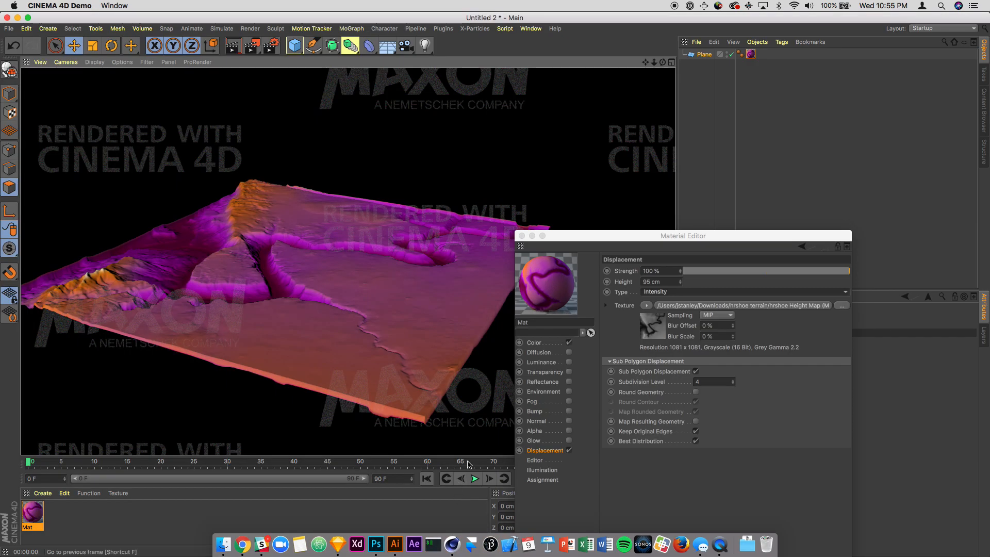
click(382, 545)
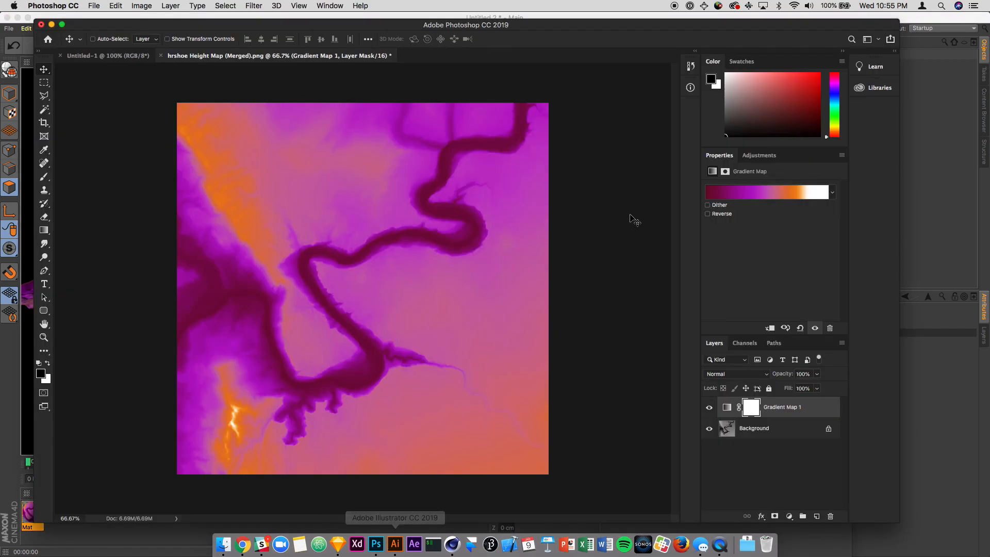
click(709, 408)
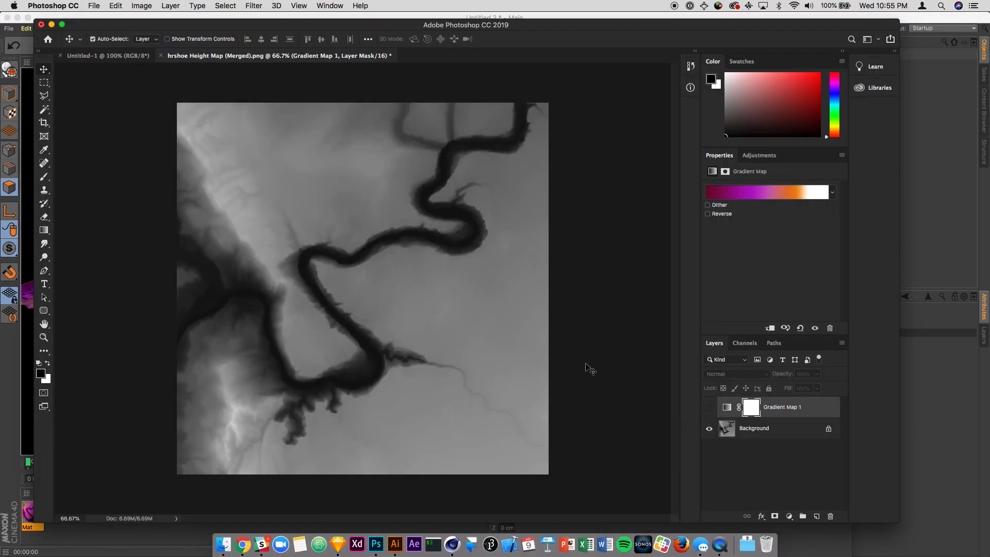
click(778, 434)
key(super+v)
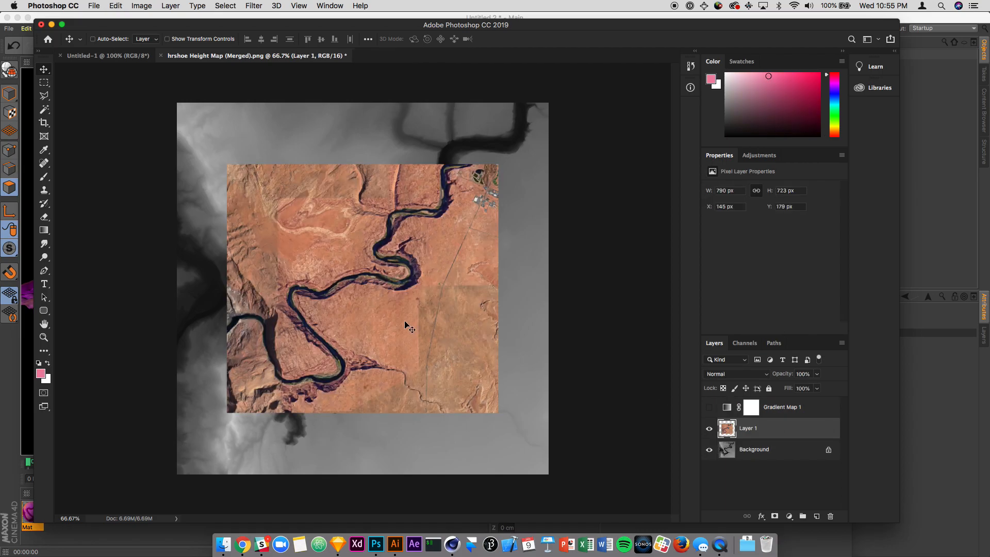
- Scale the pasted satellite layer proportionally to about 145% and position it over the height map
key(super+t)
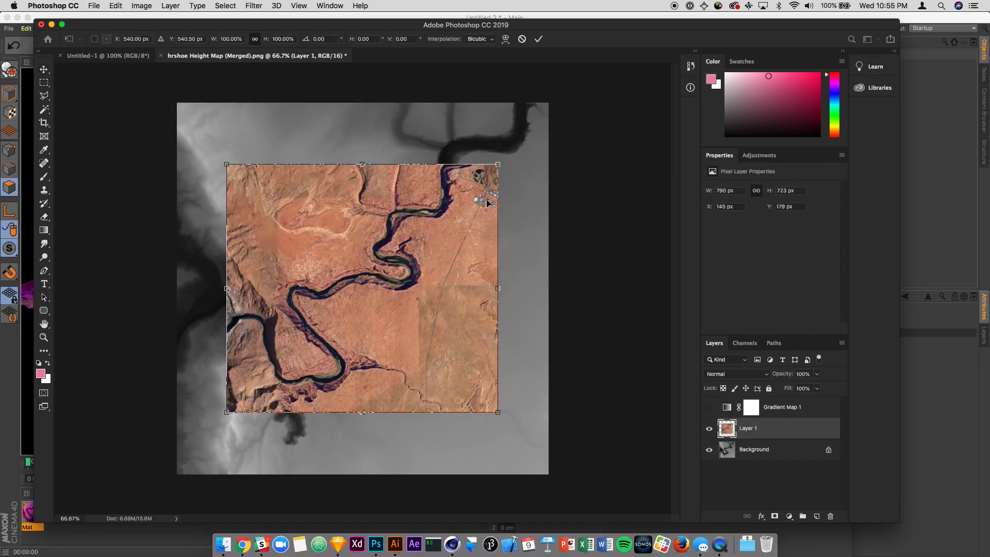
drag(499, 164, 566, 102)
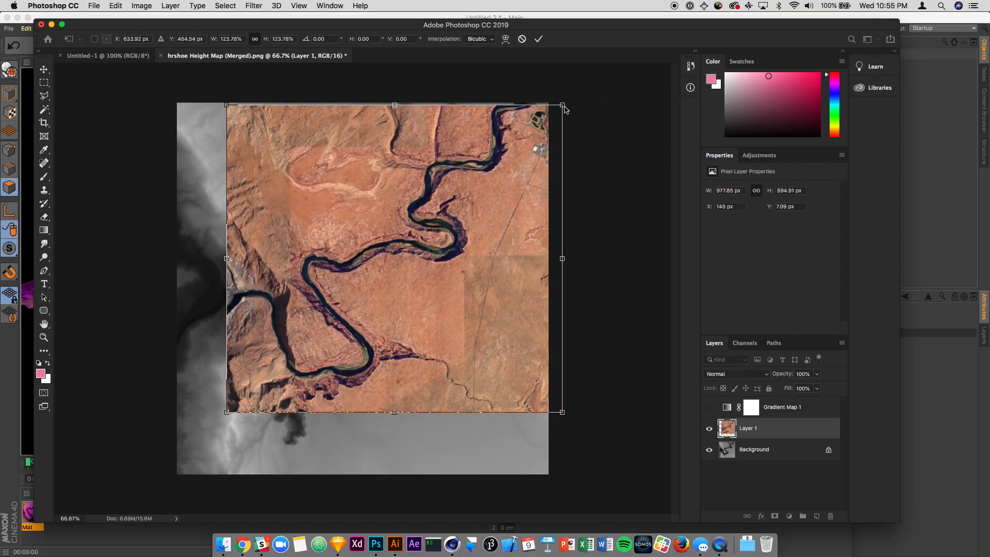
drag(398, 254, 369, 175)
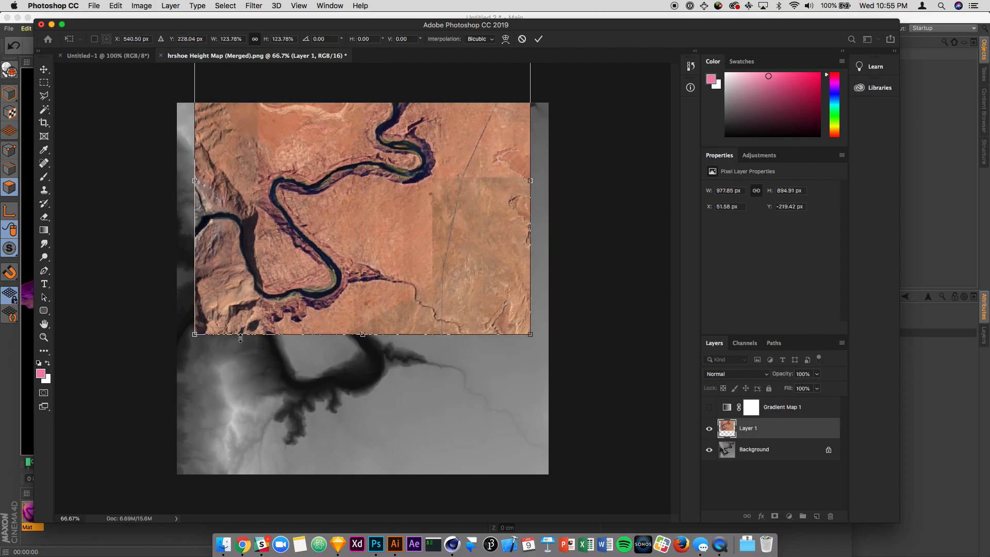
drag(192, 340, 166, 362)
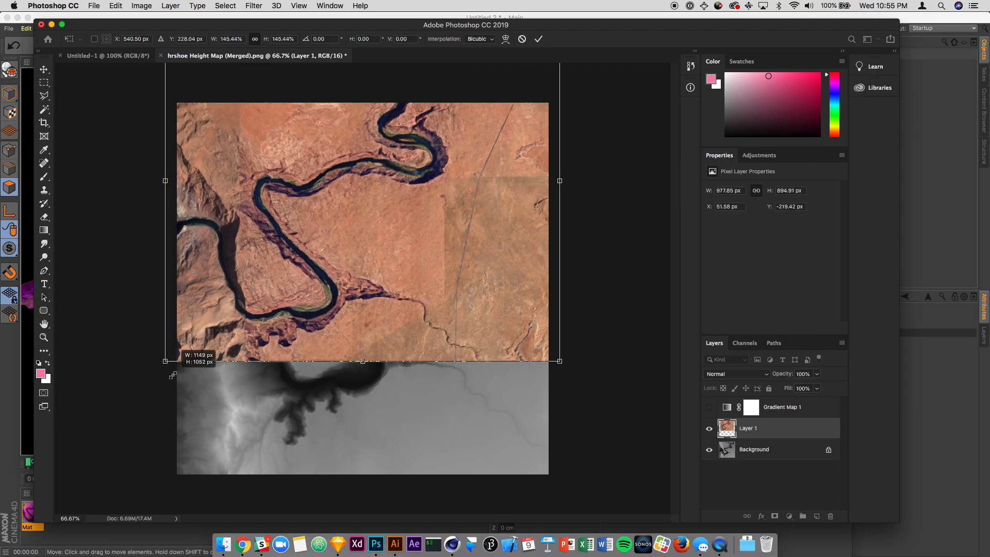
drag(301, 237, 321, 339)
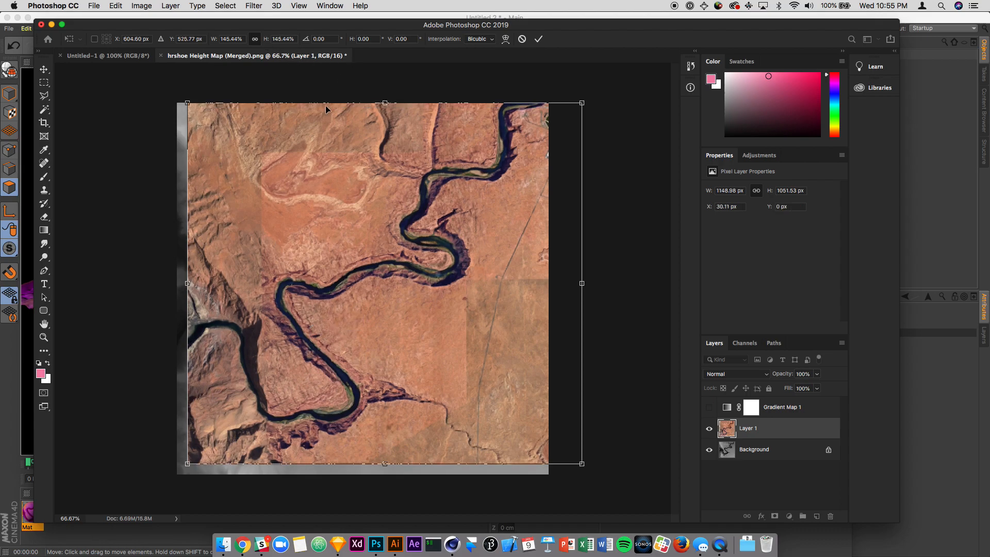
key(Return)
- Set the satellite layer's opacity to 50% and move it so its river lines up with the height map's river
key(5)
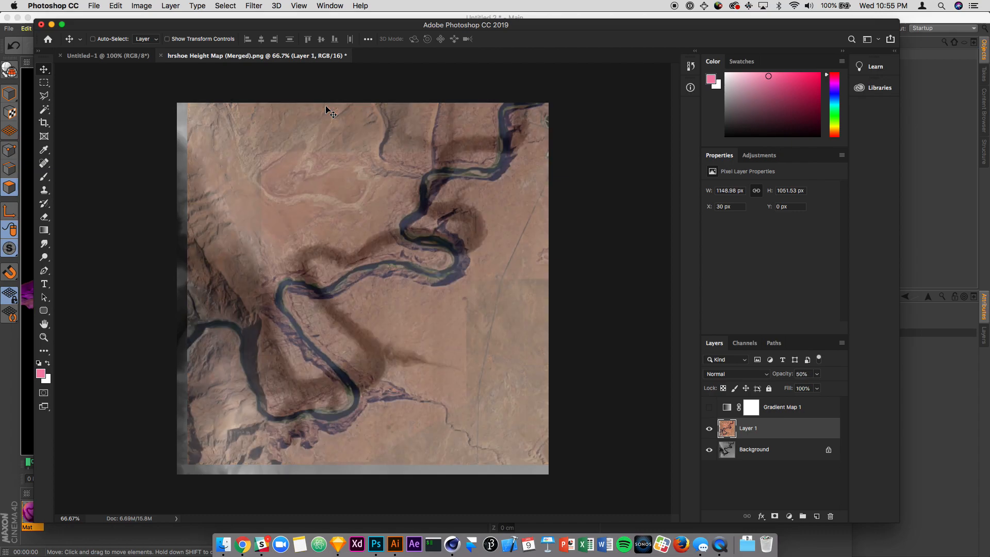
drag(365, 290, 386, 260)
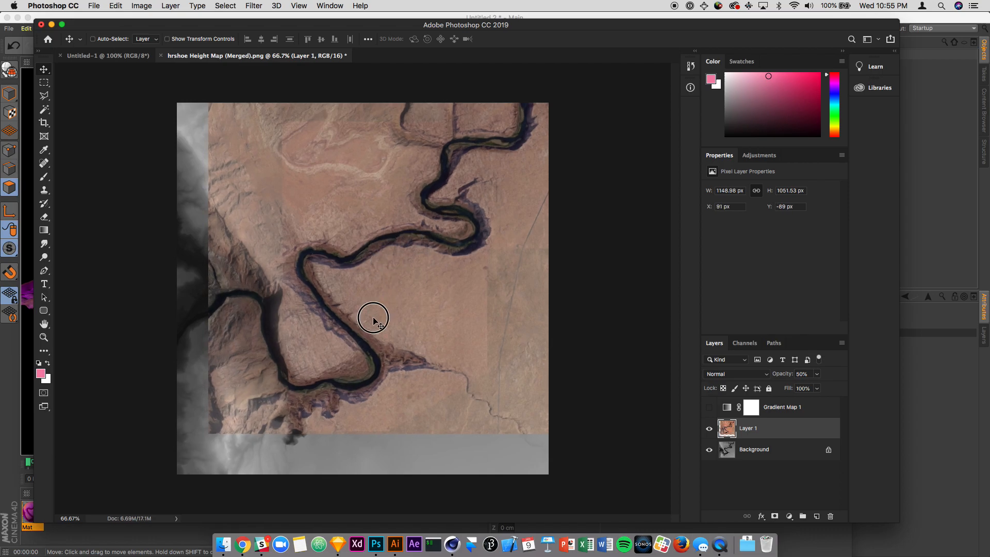
mouse_move(371, 322)
mouse_down()
mouse_move(386, 310)
mouse_move(376, 317)
mouse_up()
- Scale the satellite layer down to about 97.5% to match the height map's river, and restore its opacity to 100%
key(super+t)
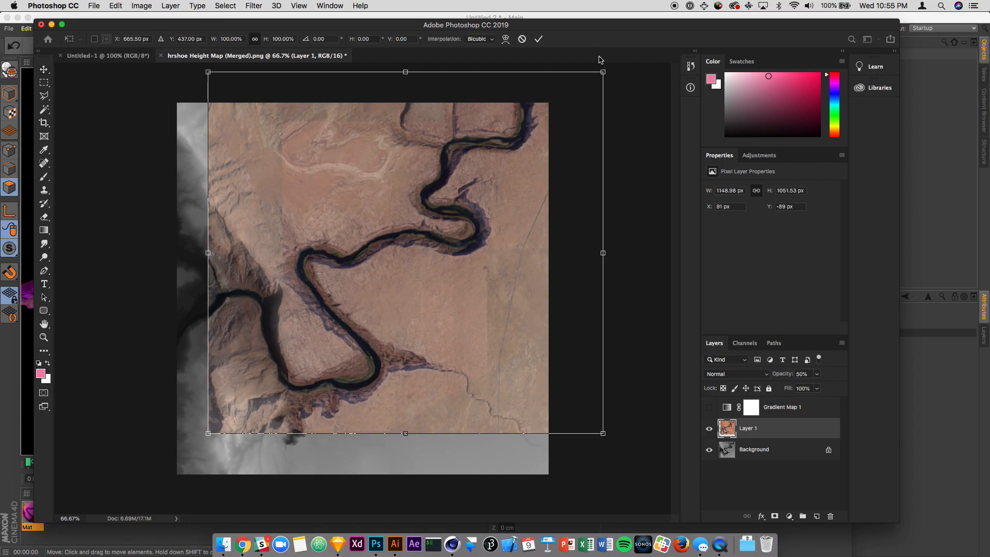
drag(603, 71, 600, 75)
drag(209, 433, 214, 430)
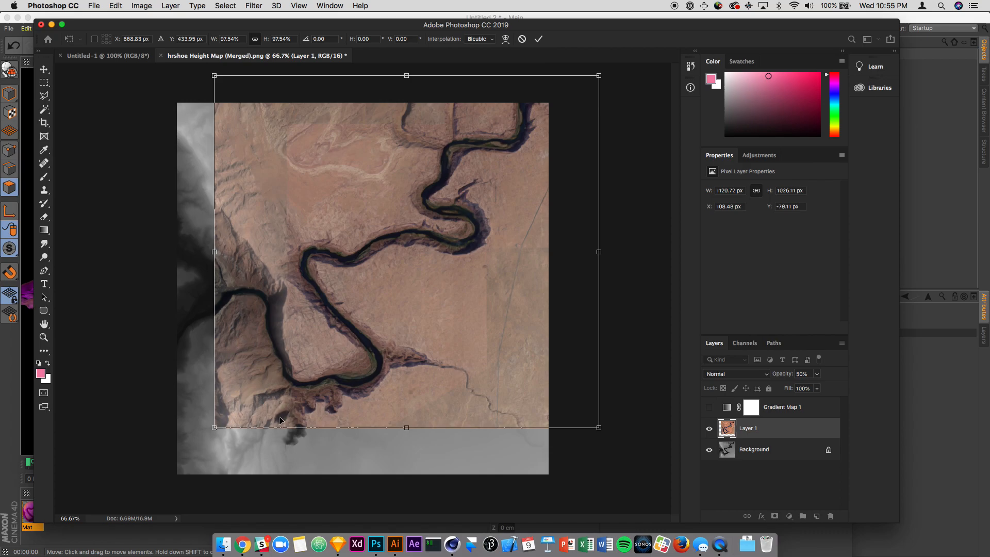
drag(429, 139, 426, 147)
key(super+z)
key(Return)
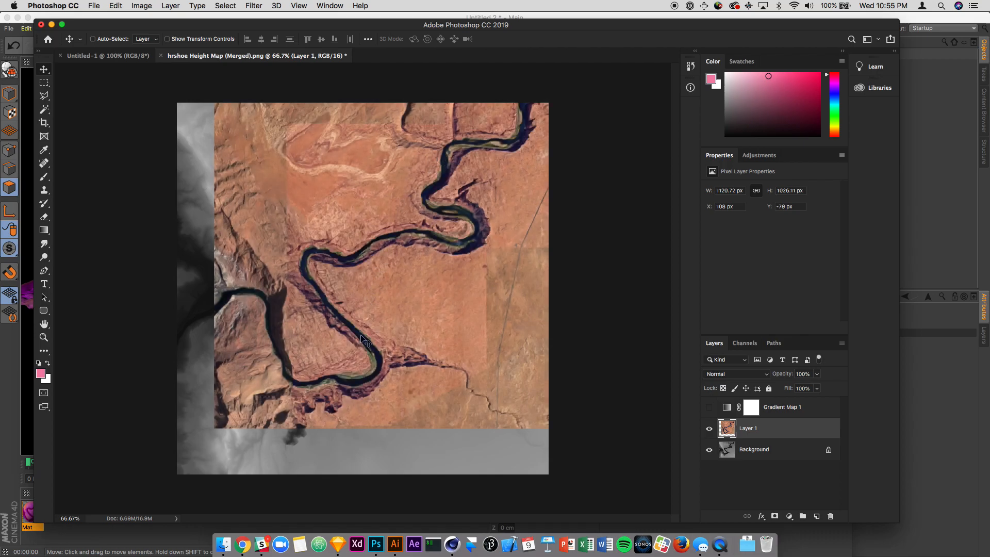
- Return to Google Maps in Chrome and capture a screenshot of the satellite imagery farther southwest, covering the missing terrain
key(super+Tab)
key(super+Tab)
key(Tab)
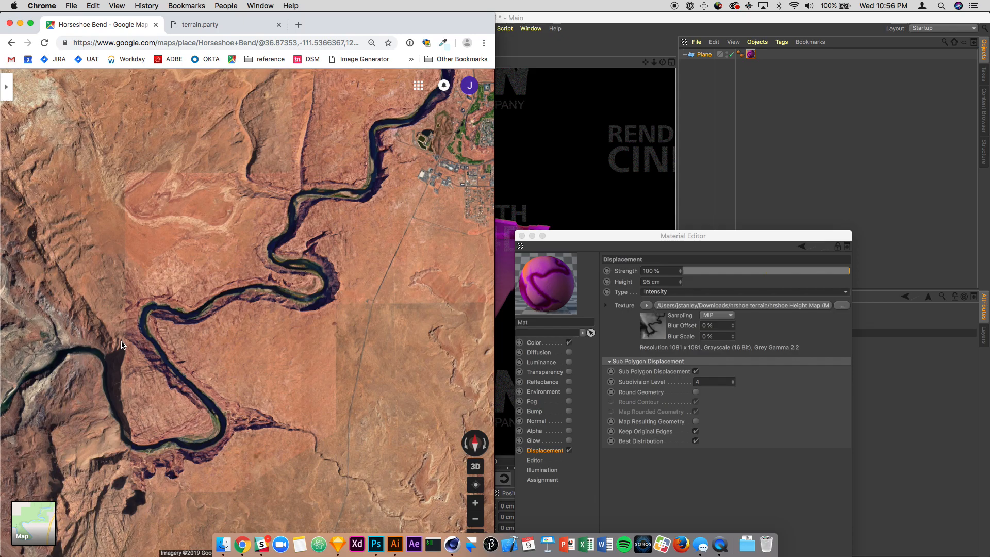
scroll(123, 345, up, 5)
key(super+shift+4)
drag(69, 127, 447, 490)
- Switch to Photoshop, paste the southwest satellite screenshot into the height map document, and scale it proportionally to 145%
key(super+Tab)
key(super+Tab)
key(super+Tab)
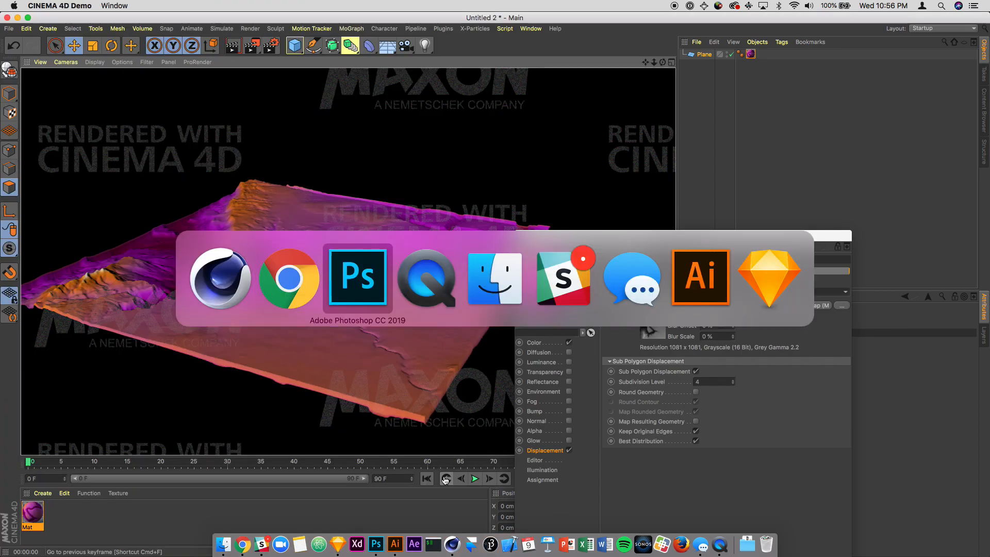
key(super+v)
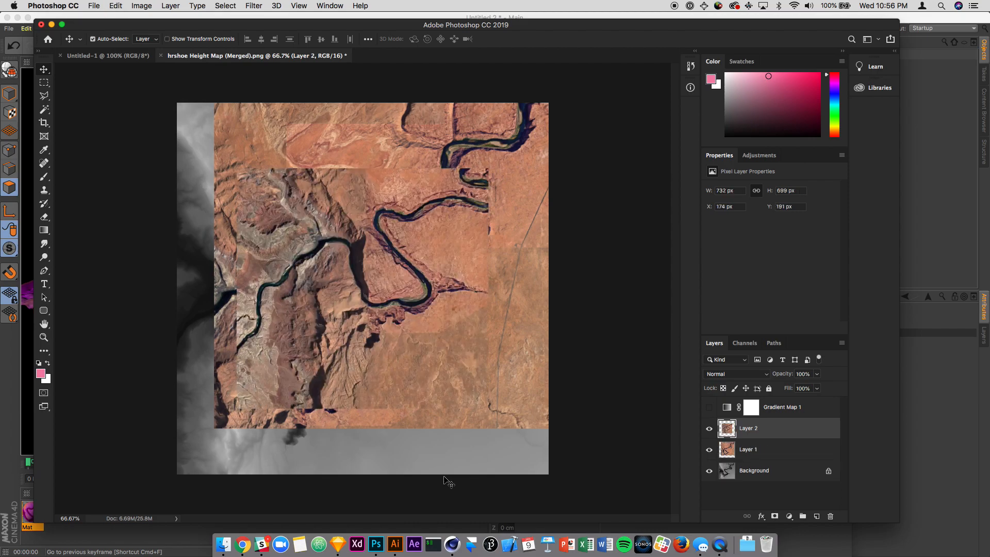
key(super+t)
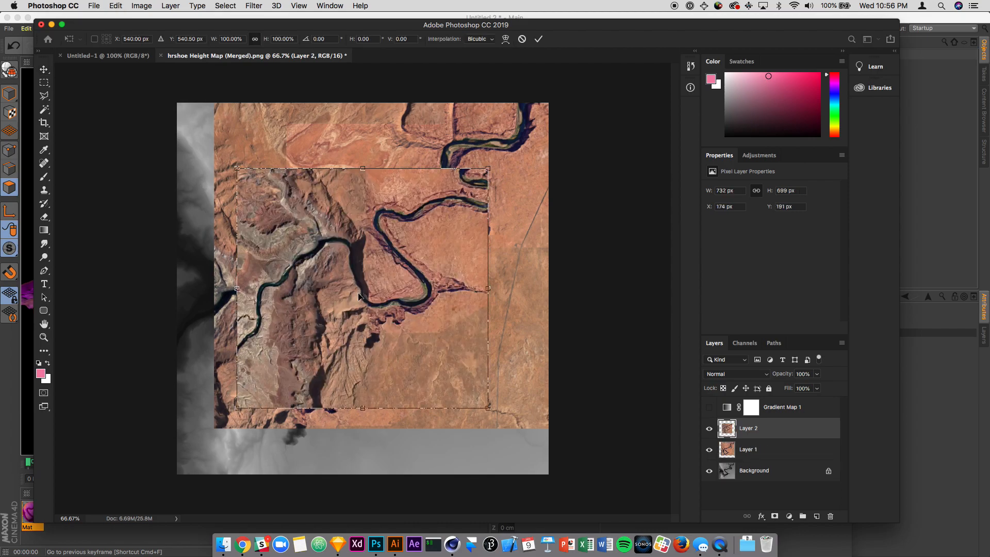
double_click(276, 40)
text(145)
key(Return)
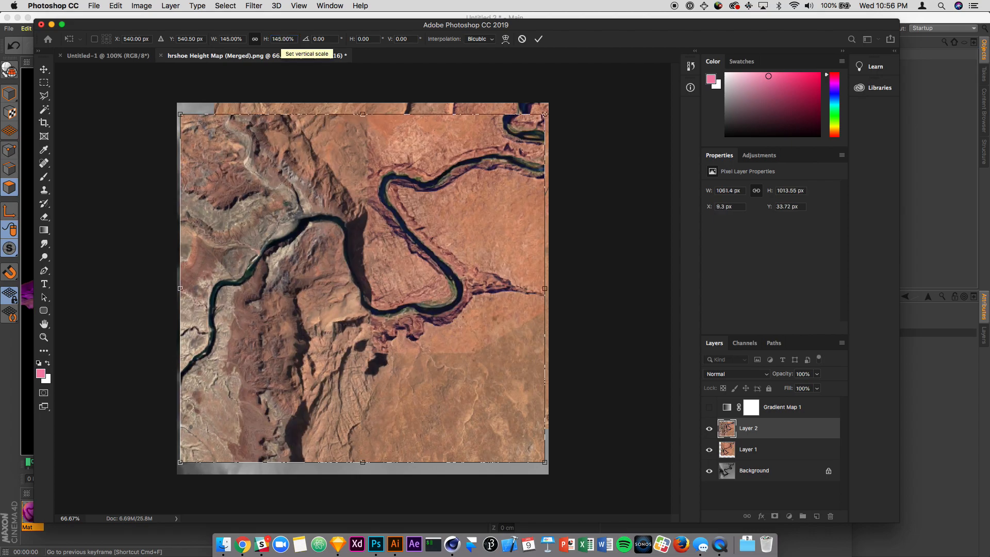
key(Return)
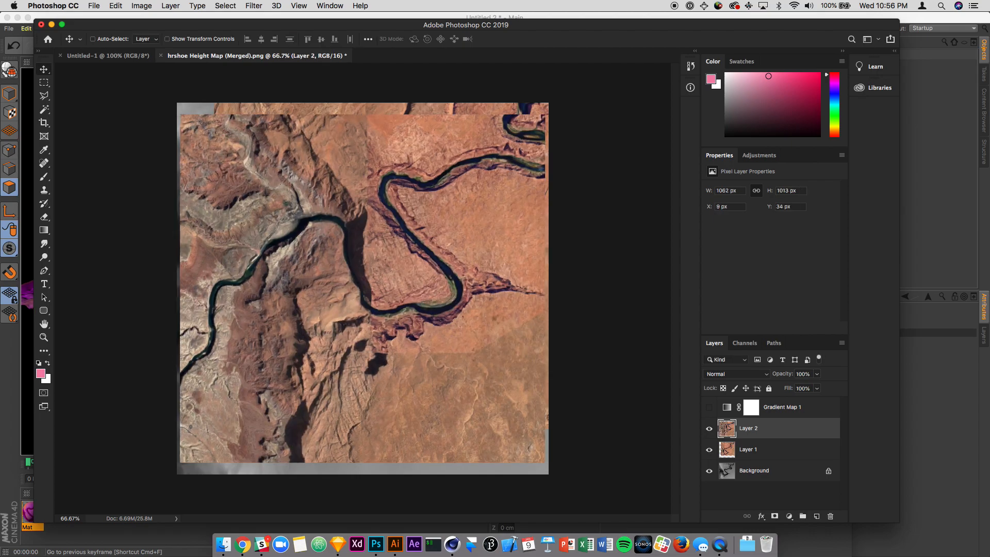
- Set the pasted layer's opacity to 50%, move it so its river lines up with the existing imagery, and restore opacity to 100%
key(5)
drag(377, 245, 292, 315)
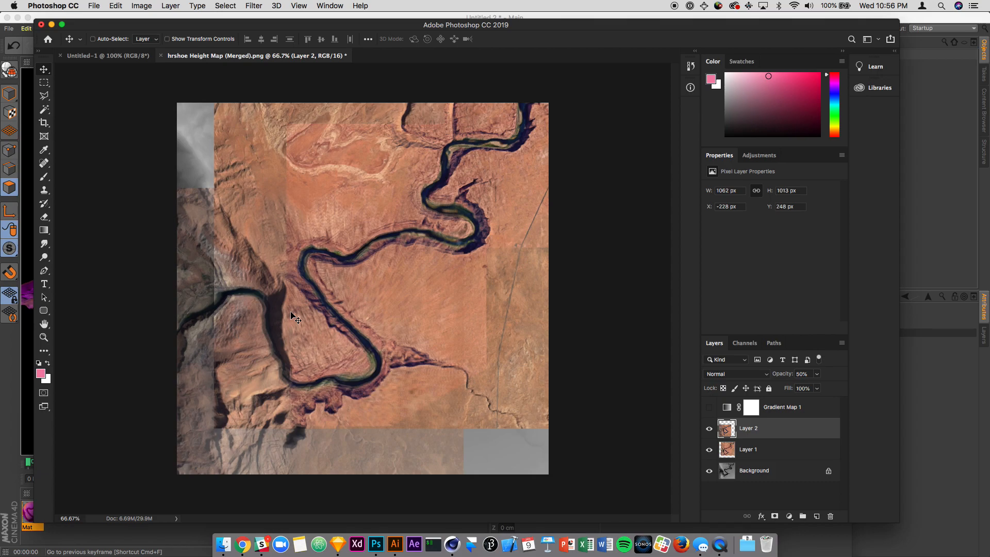
key(0)
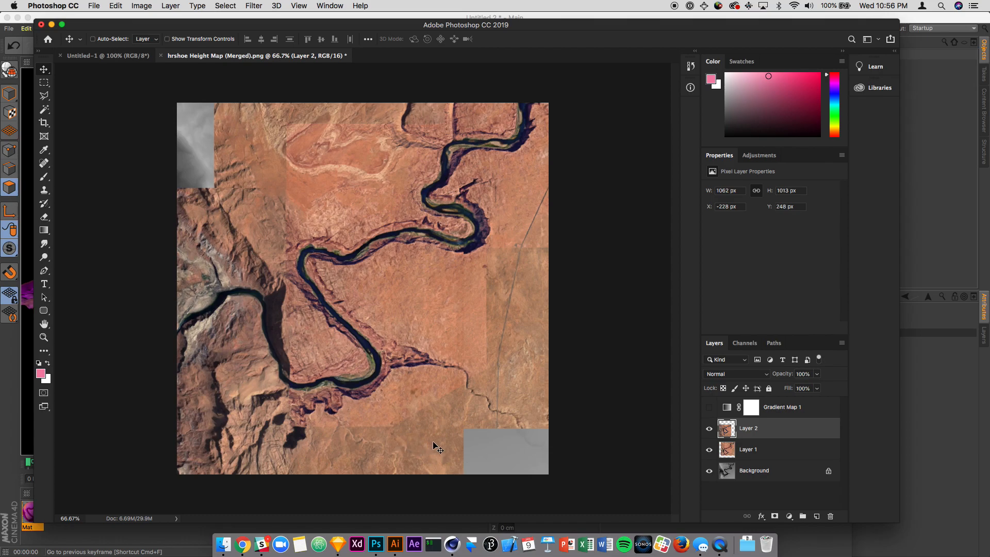
- Export the satellite composite as a JPEG named hrshoe-color2 in the hrshoe terrain folder, and switch to Cinema 4D
key(super+shift+s)
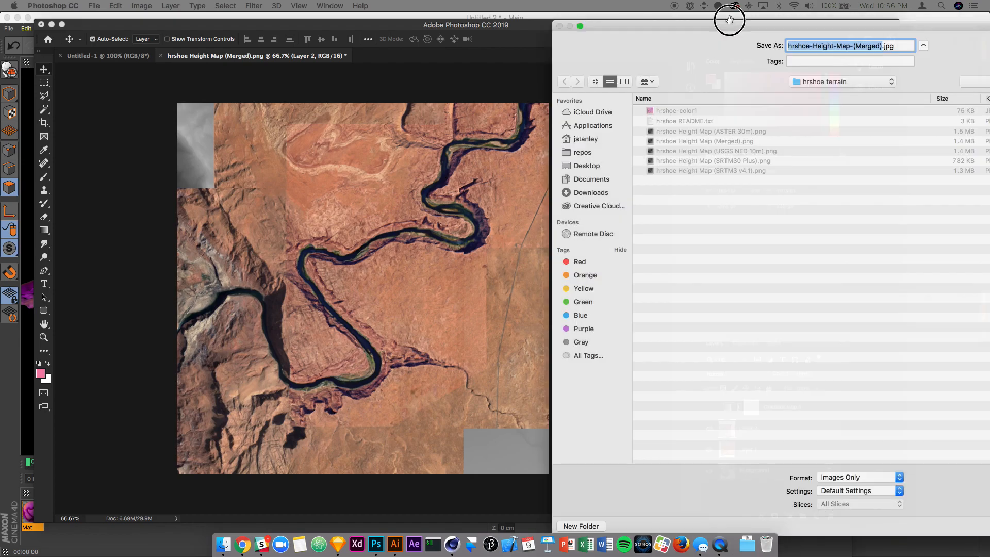
drag(729, 22, 471, 27)
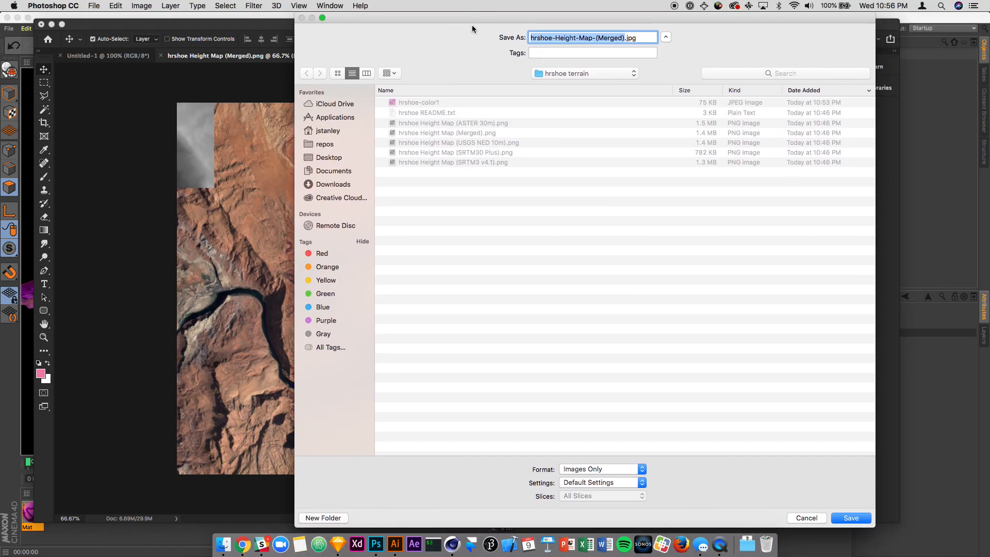
click(409, 103)
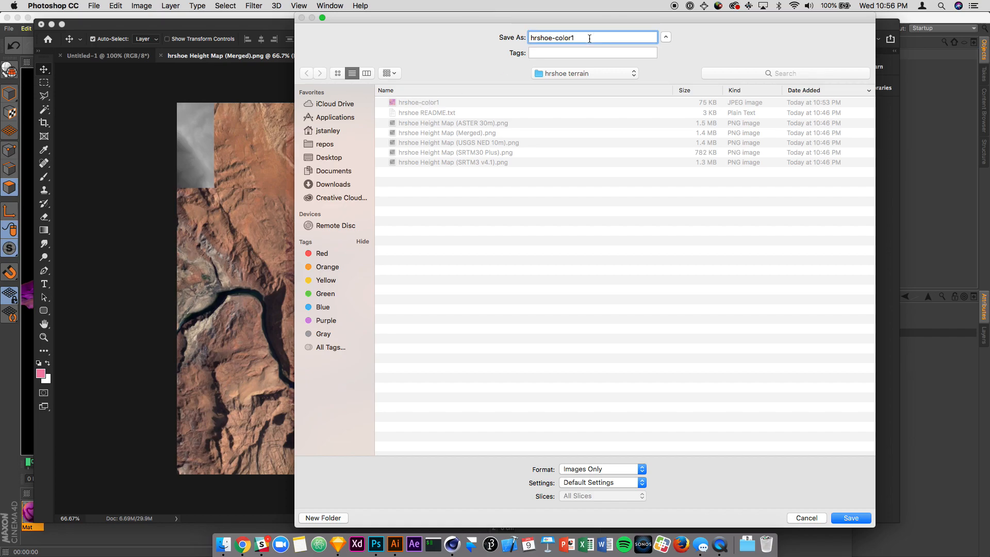
key(Return)
key(super+Tab)
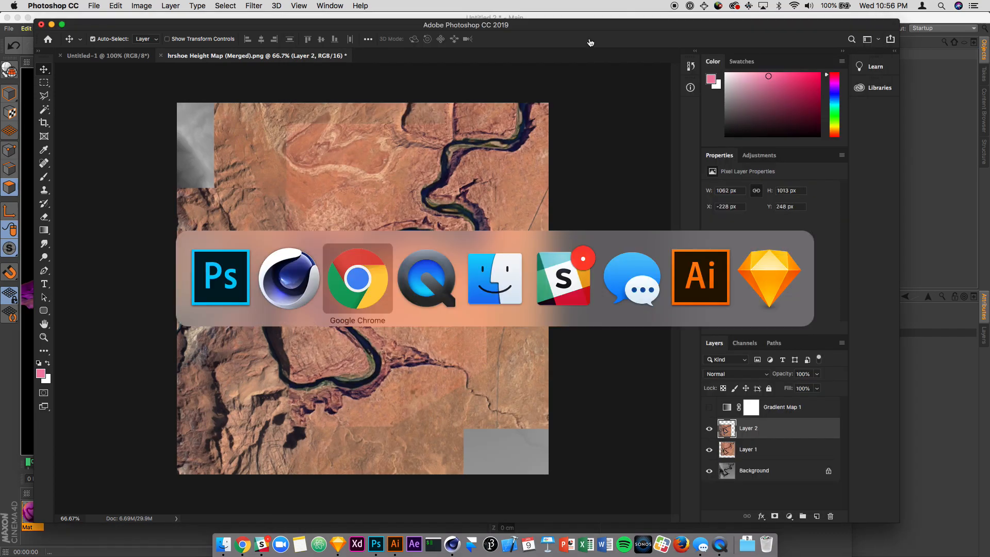
key(super+shift+Tab)
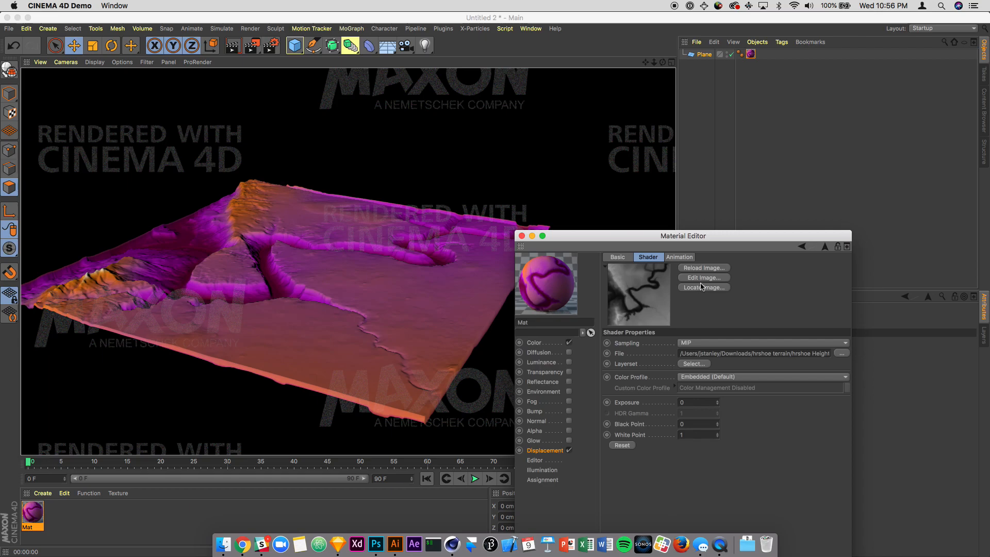
- Try loading hrshoe-color2 as the material's displacement image, and undo the replacement
click(842, 354)
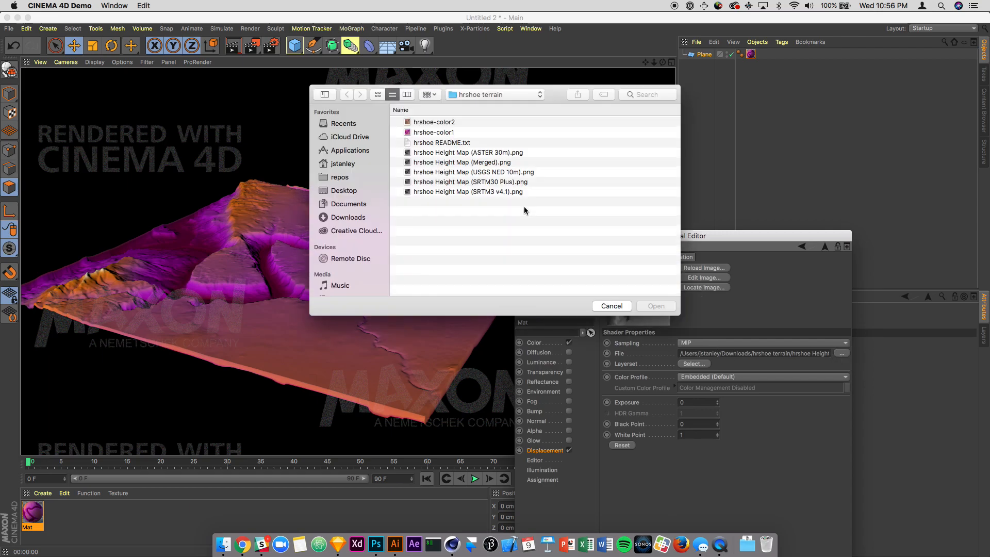
double_click(446, 122)
click(518, 187)
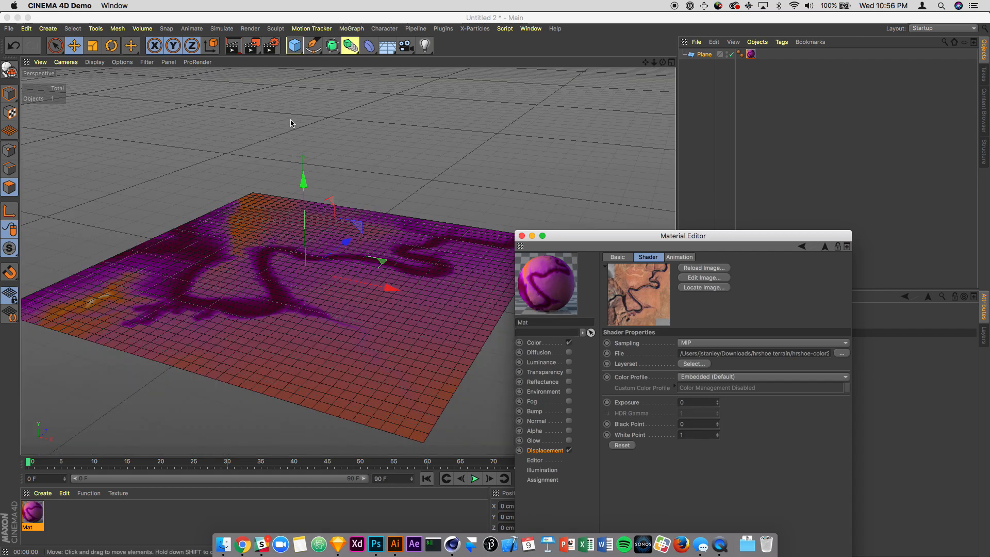
key(super+z)
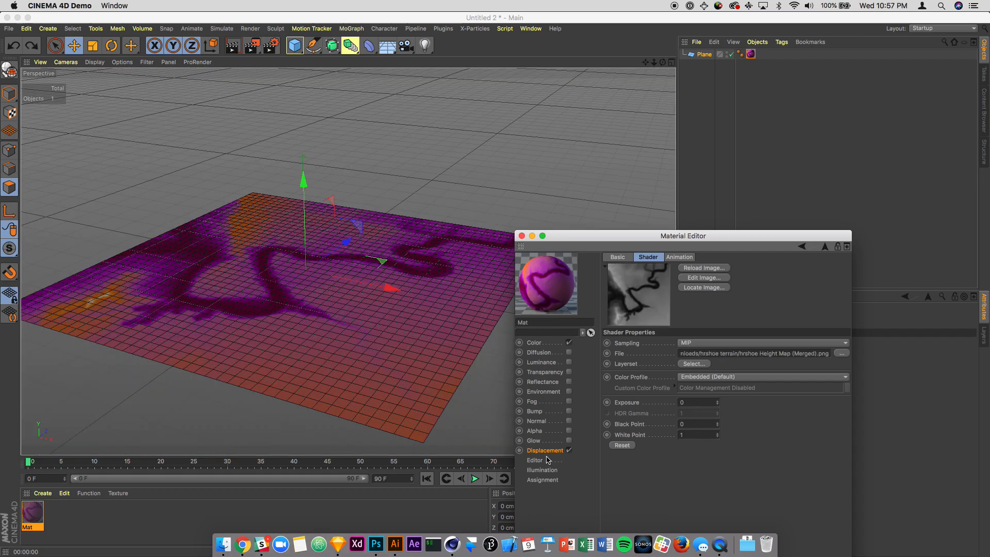
- Load hrshoe-color2 as the texture of the material's Color channel, keeping the image at its original location
click(539, 343)
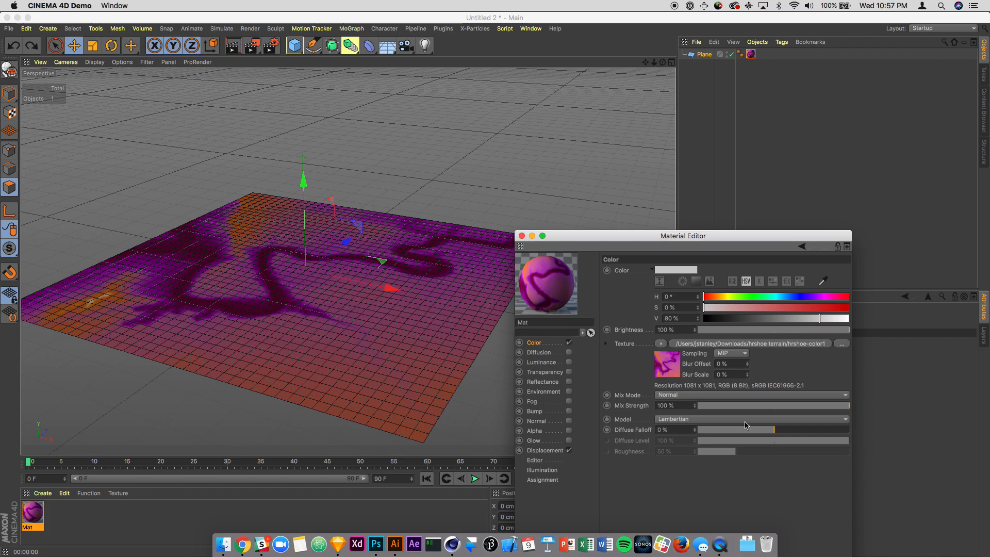
click(841, 344)
double_click(442, 121)
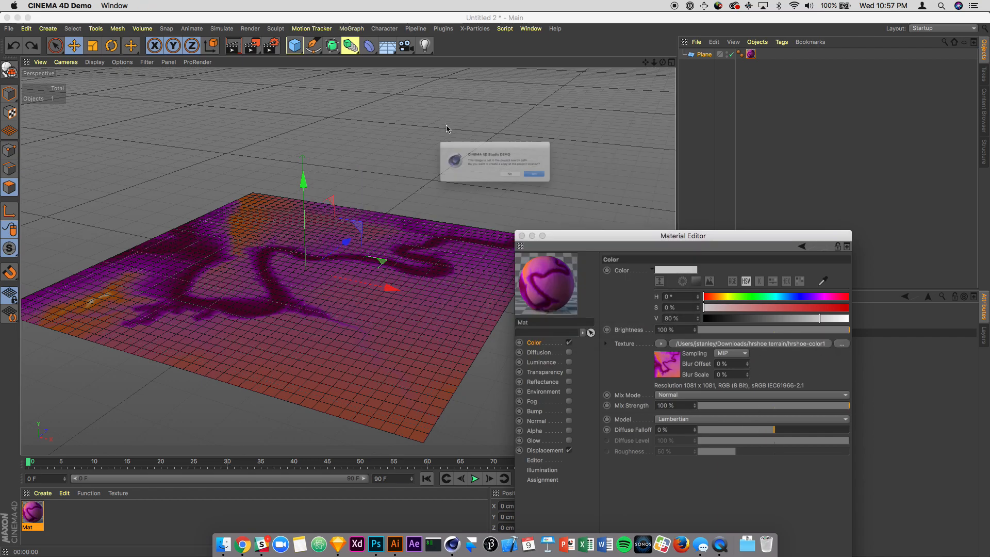
click(525, 187)
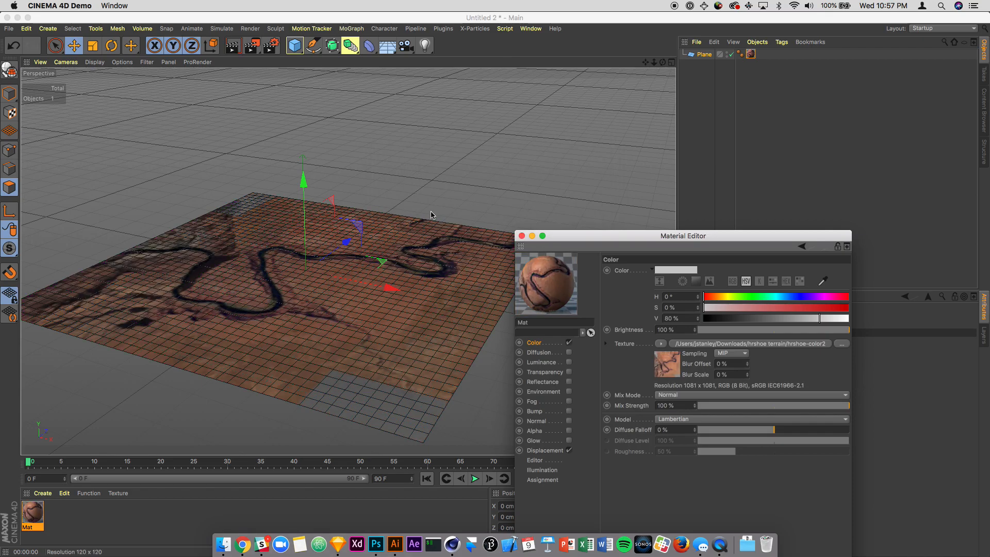
- Render the satellite-textured terrain in the perspective view, clear the render, and render the view again
click(233, 45)
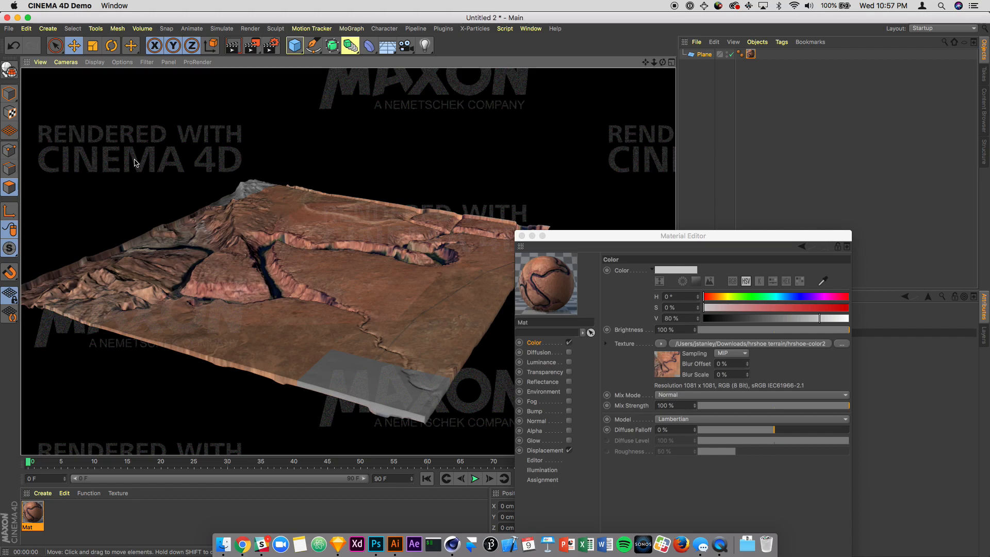
click(145, 189)
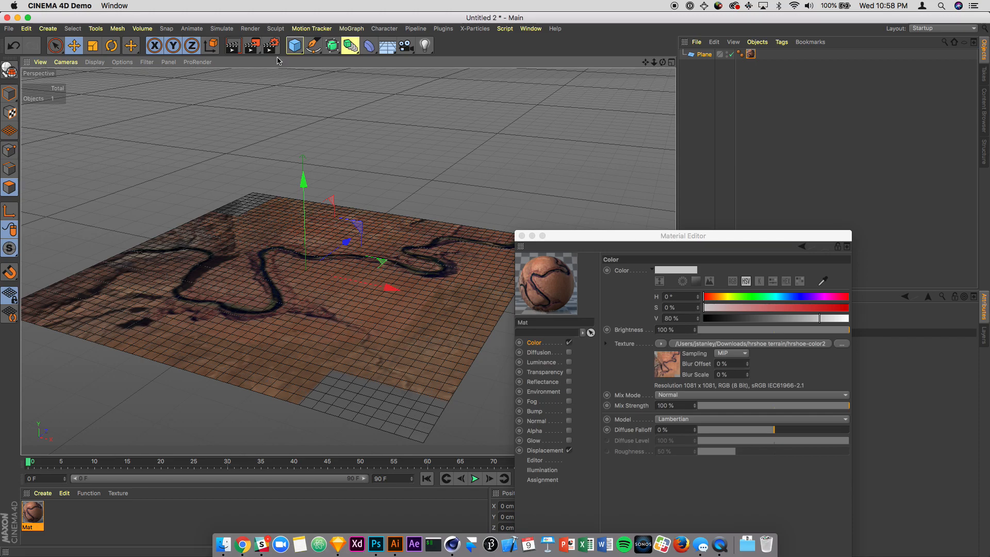
click(233, 46)
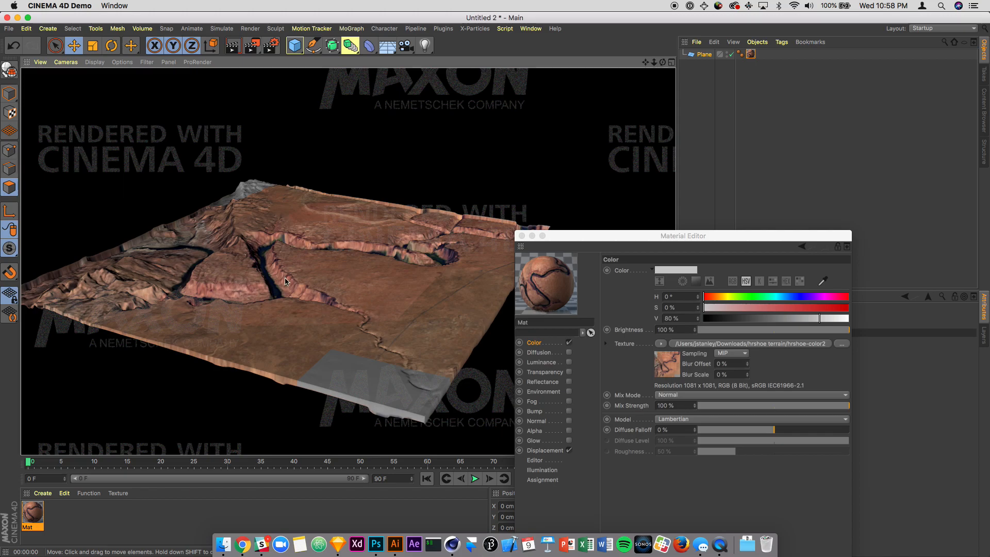